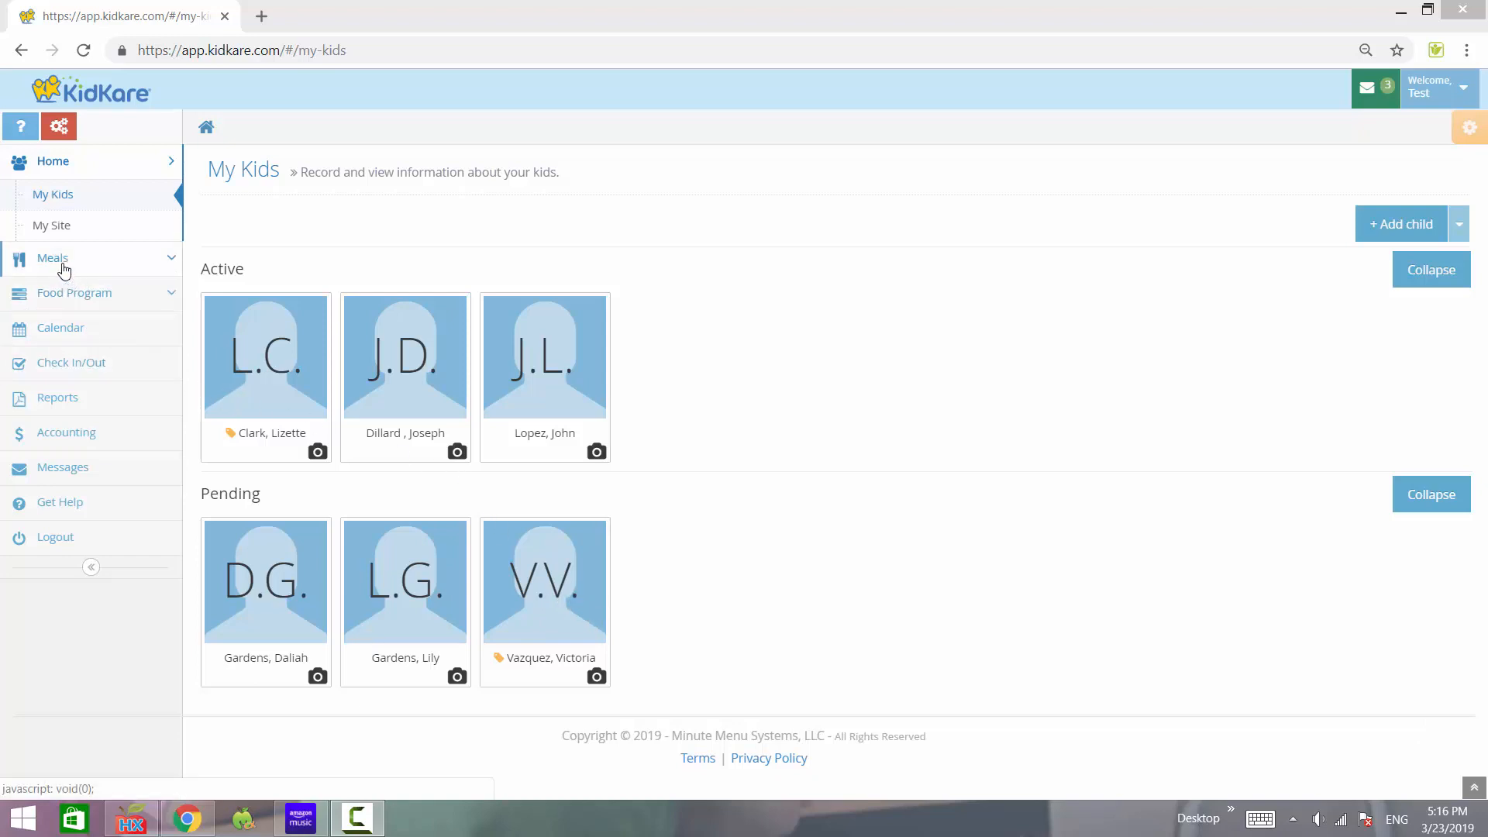
# - Open the Enter Meal page from the Meals menu for 03/23/2019, with Non-Infants selected
pyautogui.scroll(3, 65, 271)
pyautogui.hscroll(-2, 65, 271)
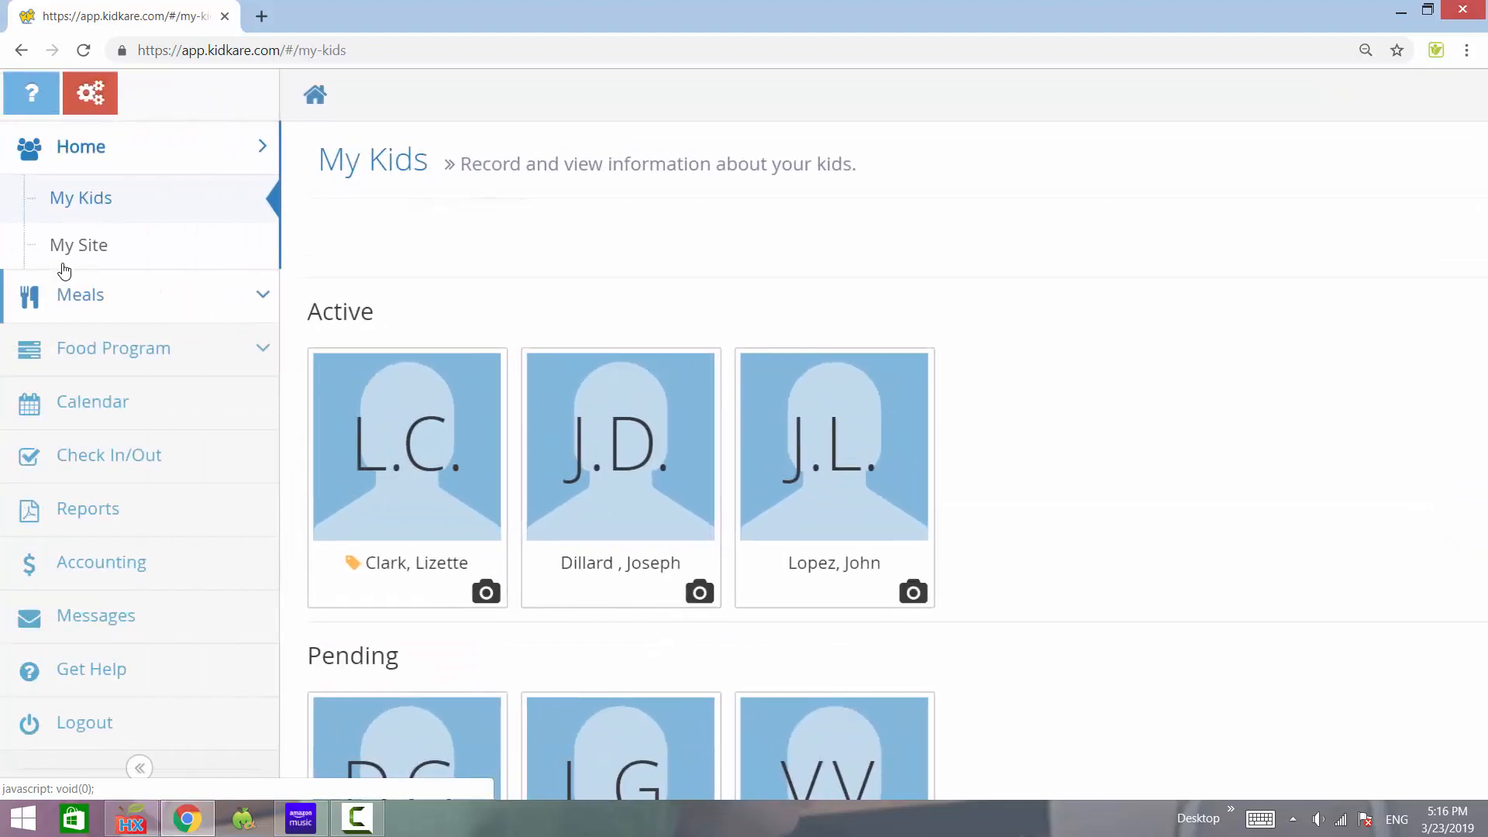
pyautogui.scroll(2, 64, 271)
pyautogui.hscroll(-2, 64, 271)
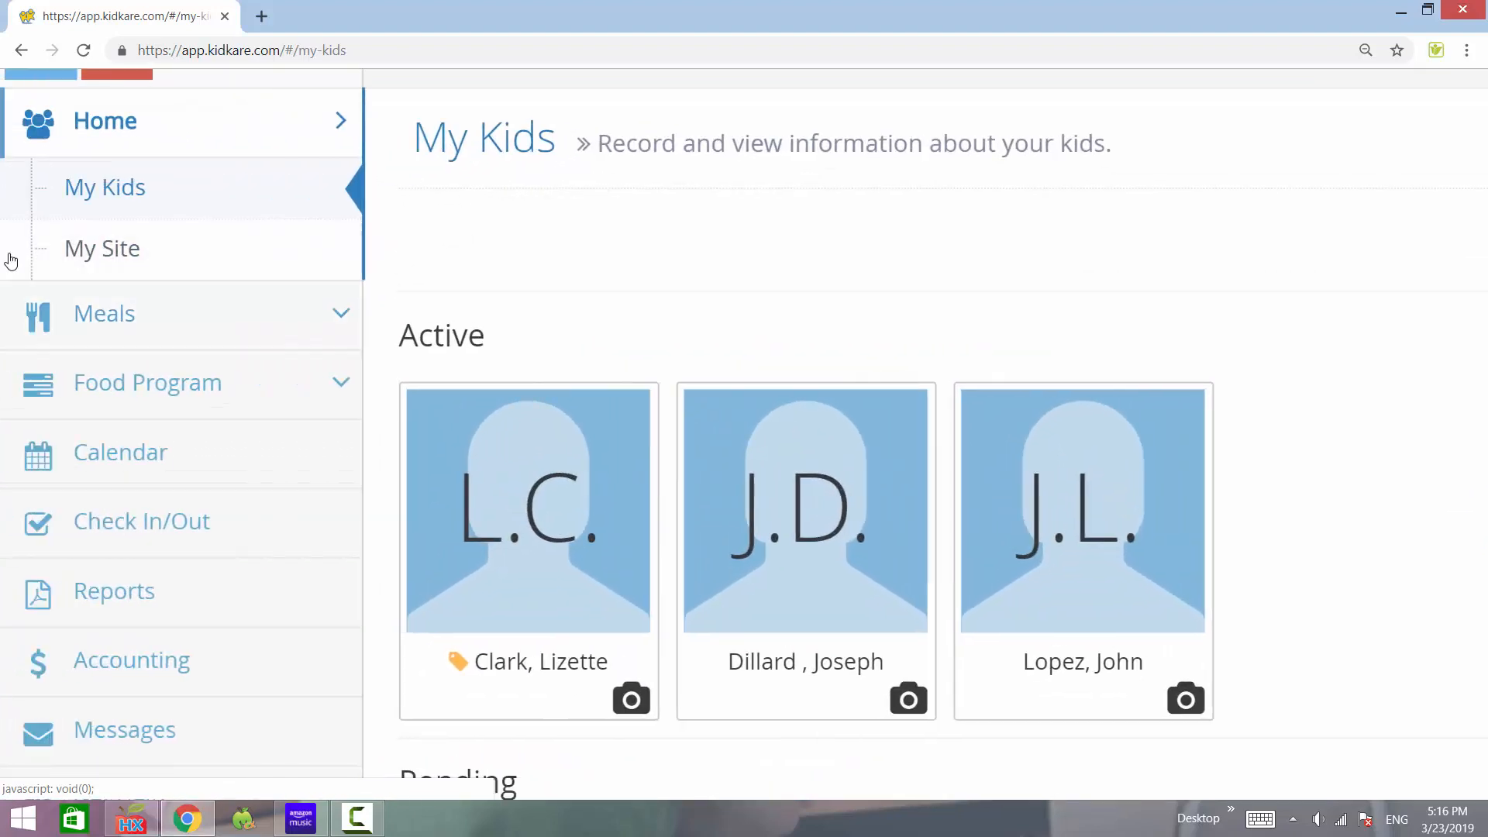
pyautogui.click(126, 324)
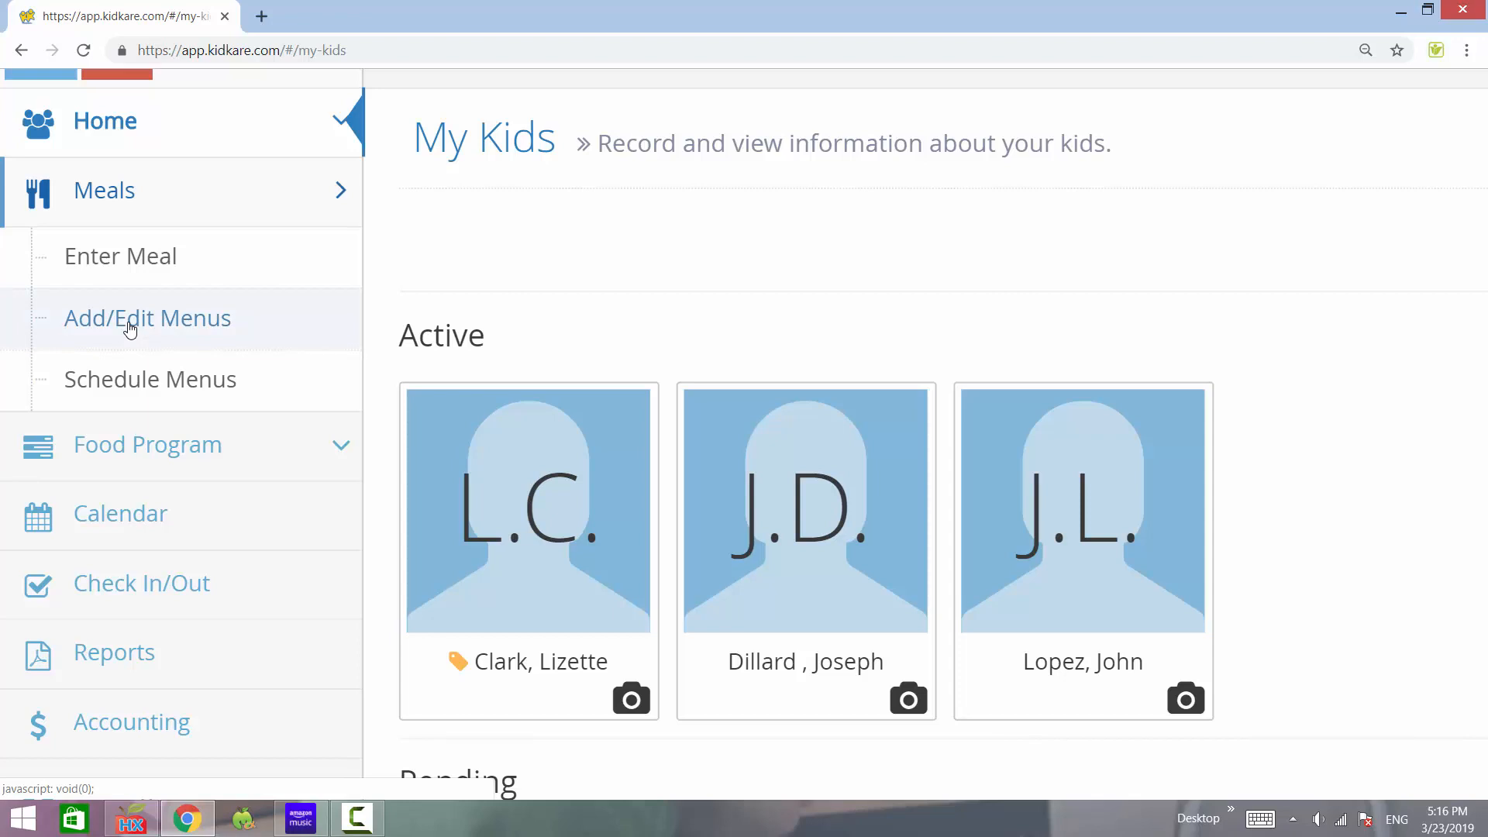
pyautogui.click(134, 264)
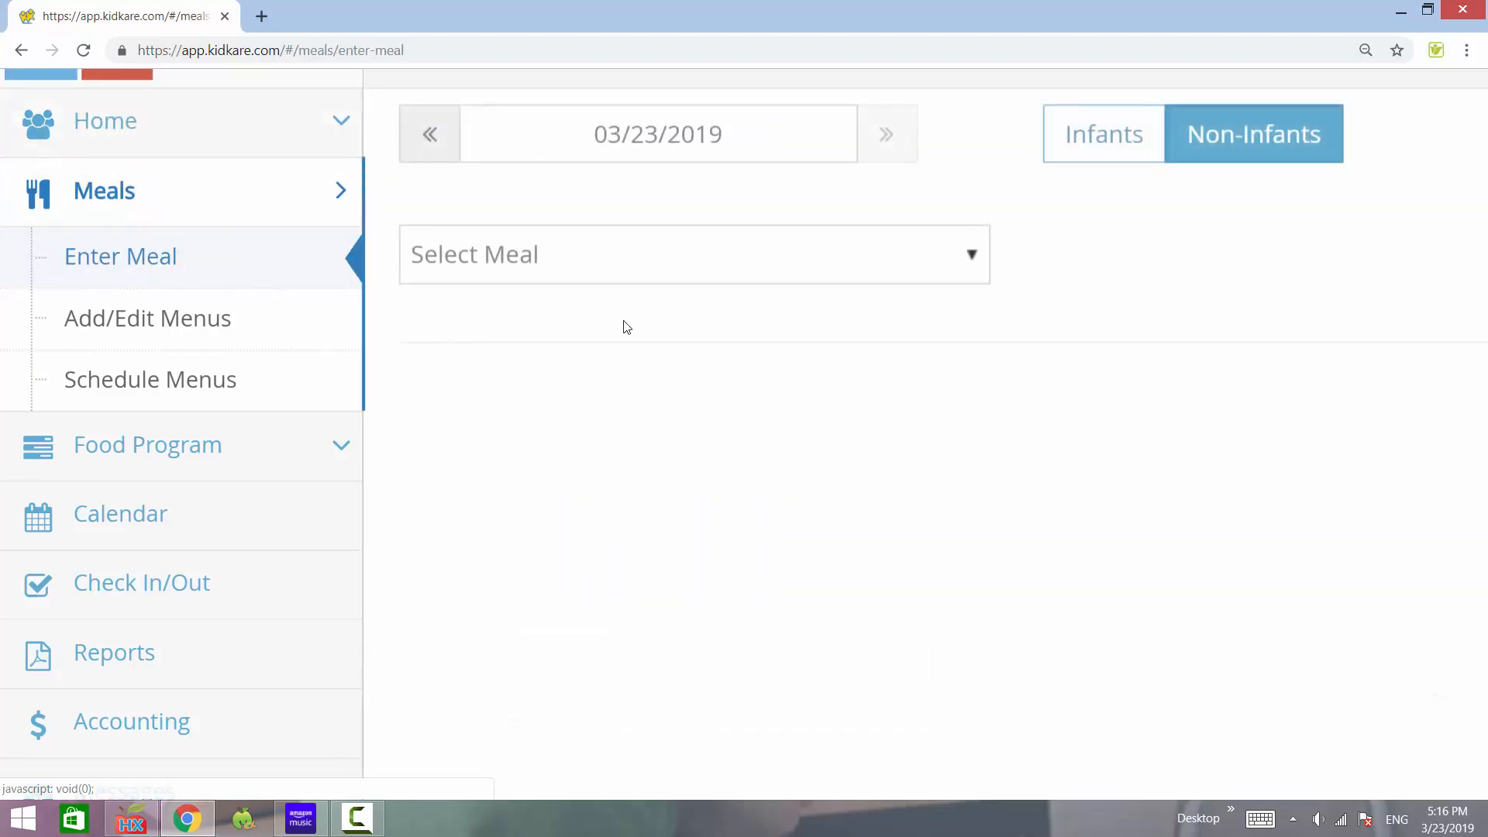
# - Zoom the page out and select Dinner, loading the 04:30 PM Turkey Ham menu
pyautogui.hotkey('ctrl', '-')
pyautogui.hotkey('ctrl', '-')
pyautogui.hotkey('ctrl', '-')
pyautogui.hotkey('ctrl', '-')
pyautogui.hotkey('ctrl', '-')
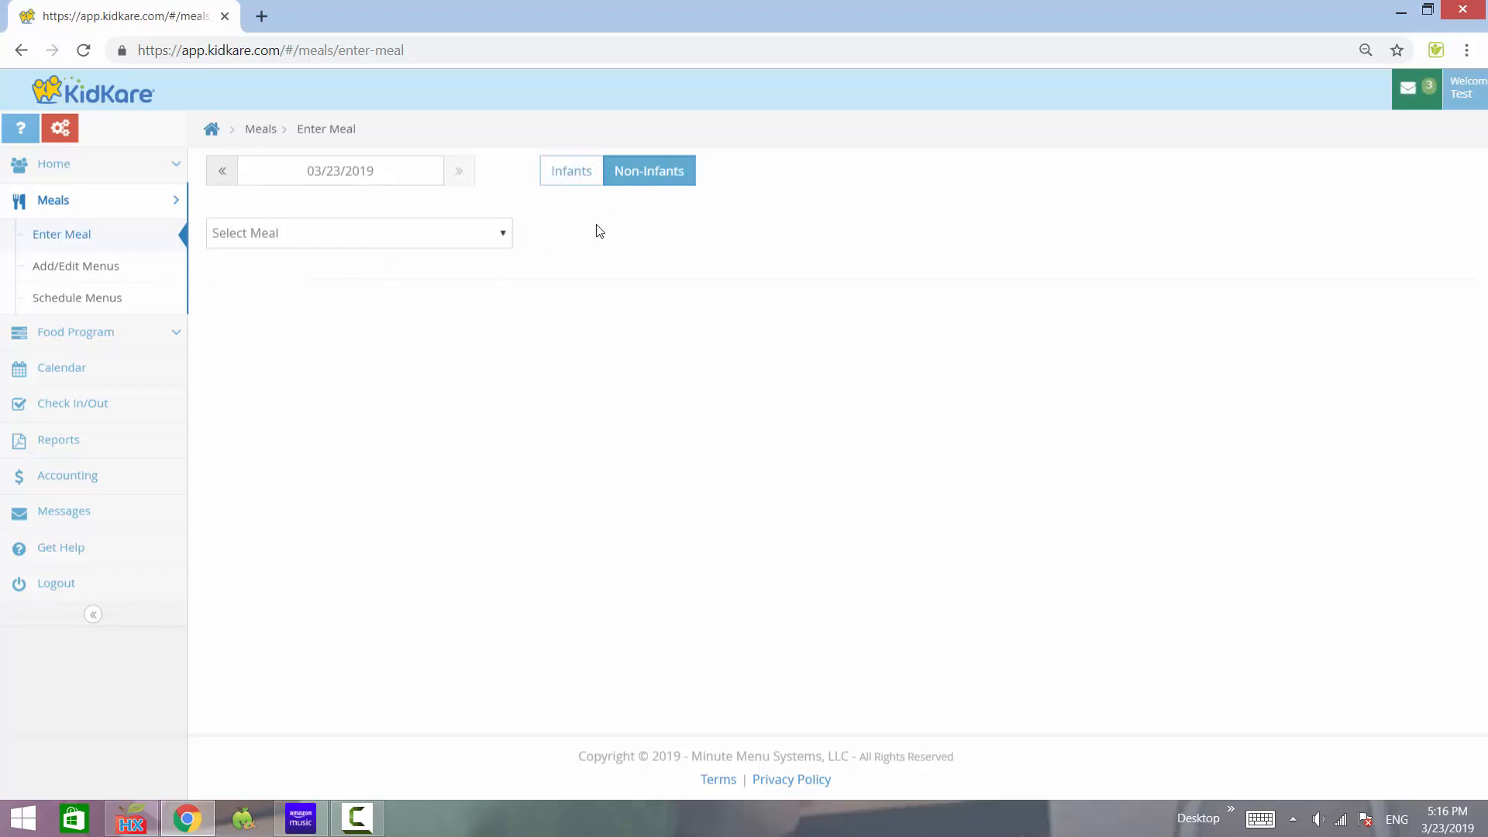
pyautogui.click(297, 242)
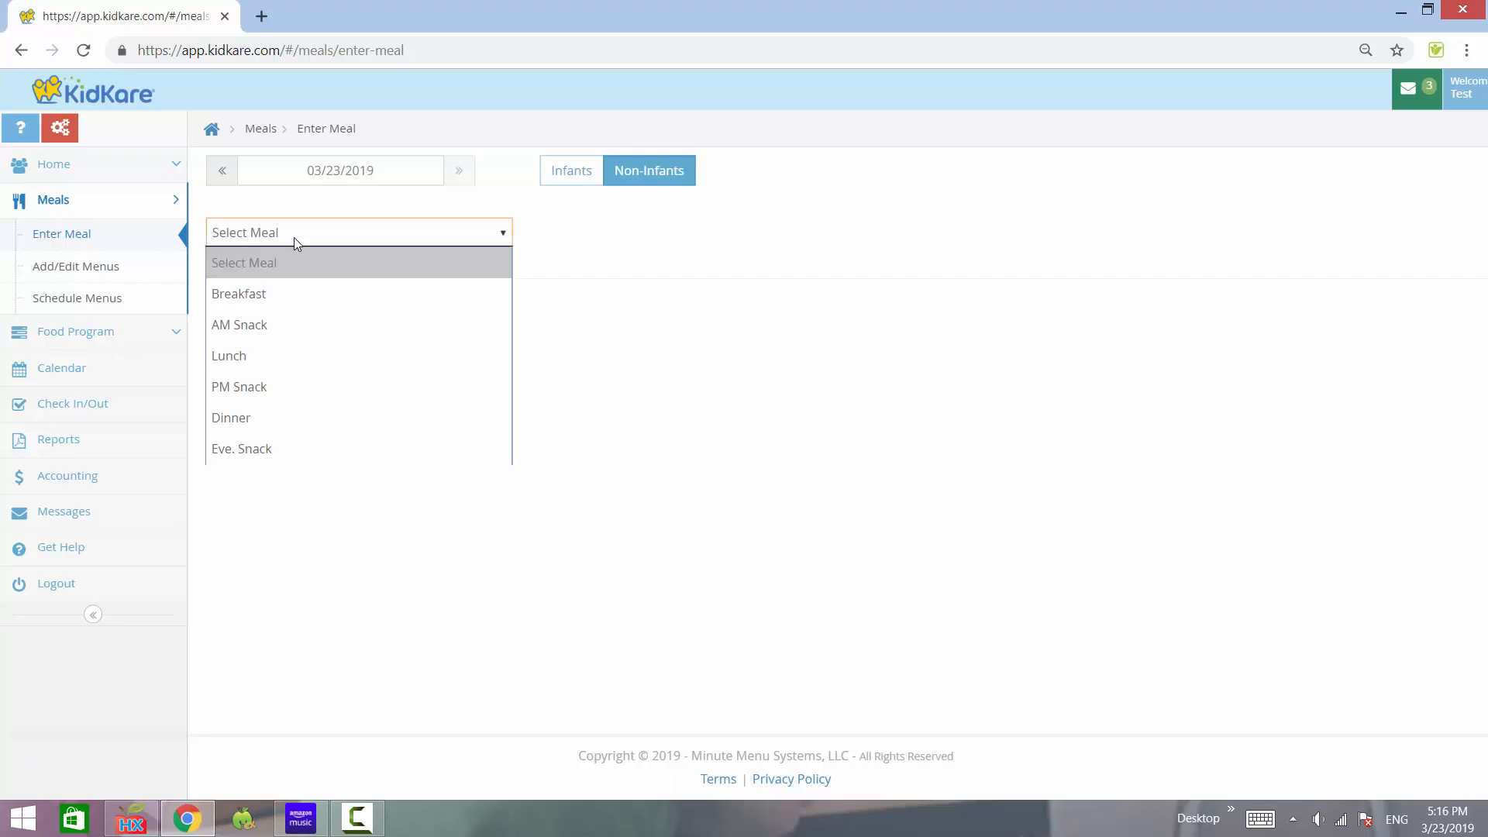
pyautogui.click(259, 418)
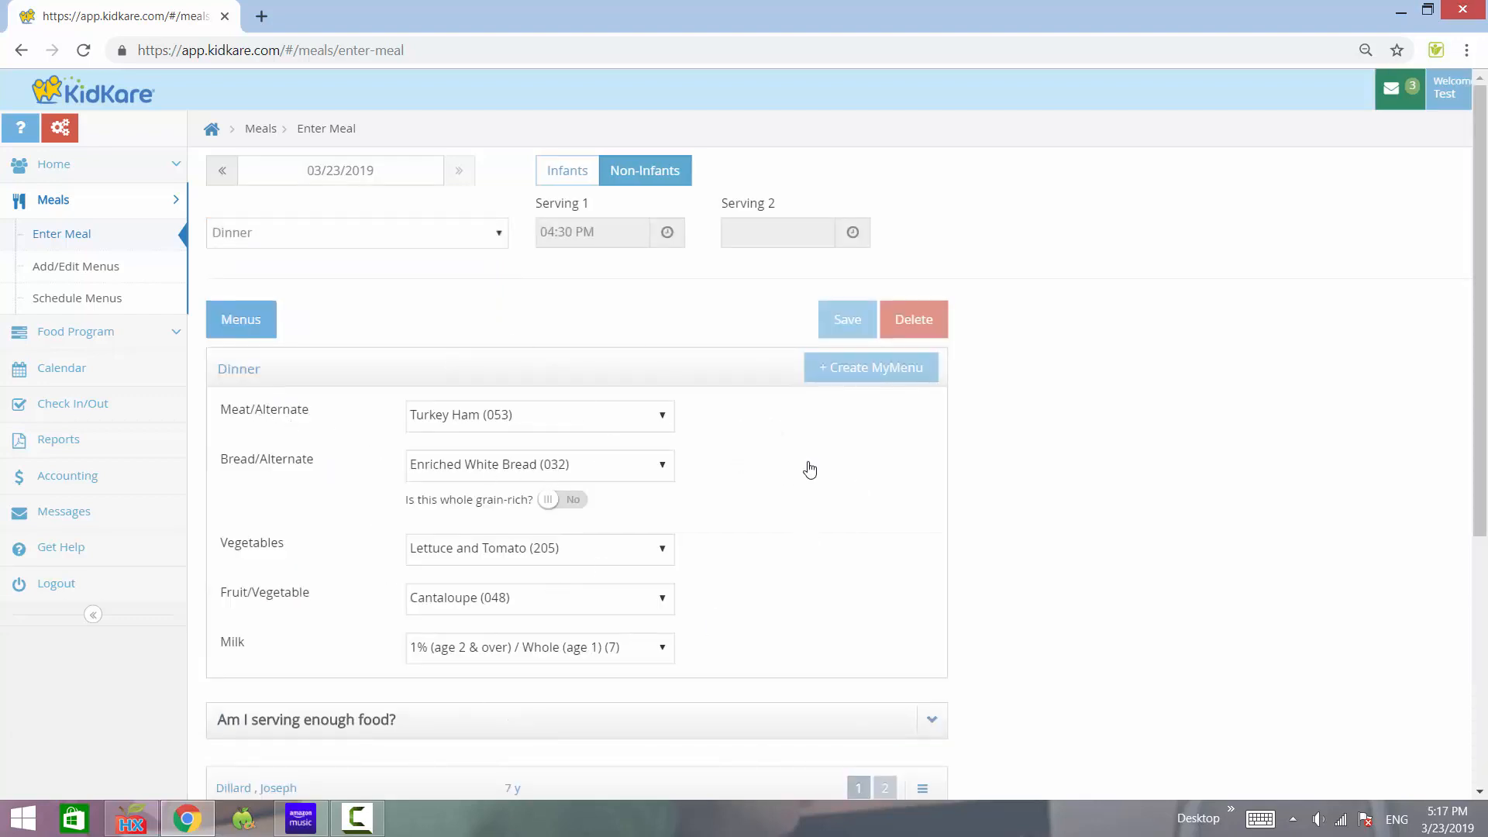
# - Mark serving 1 and check in each of the four non-infant children, then save their dinners
pyautogui.scroll(-5, 1054, 400)
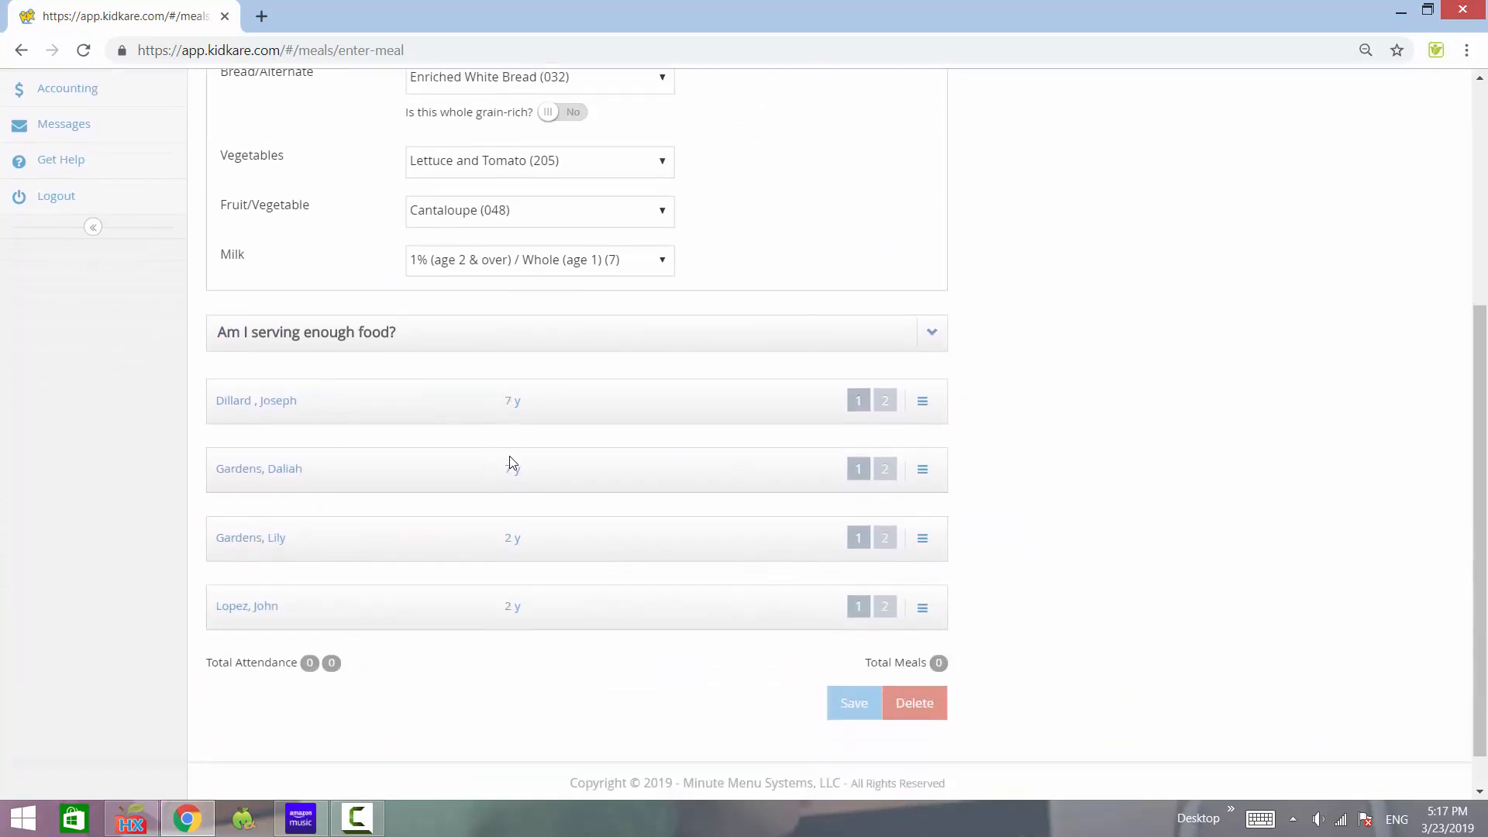
pyautogui.click(495, 410)
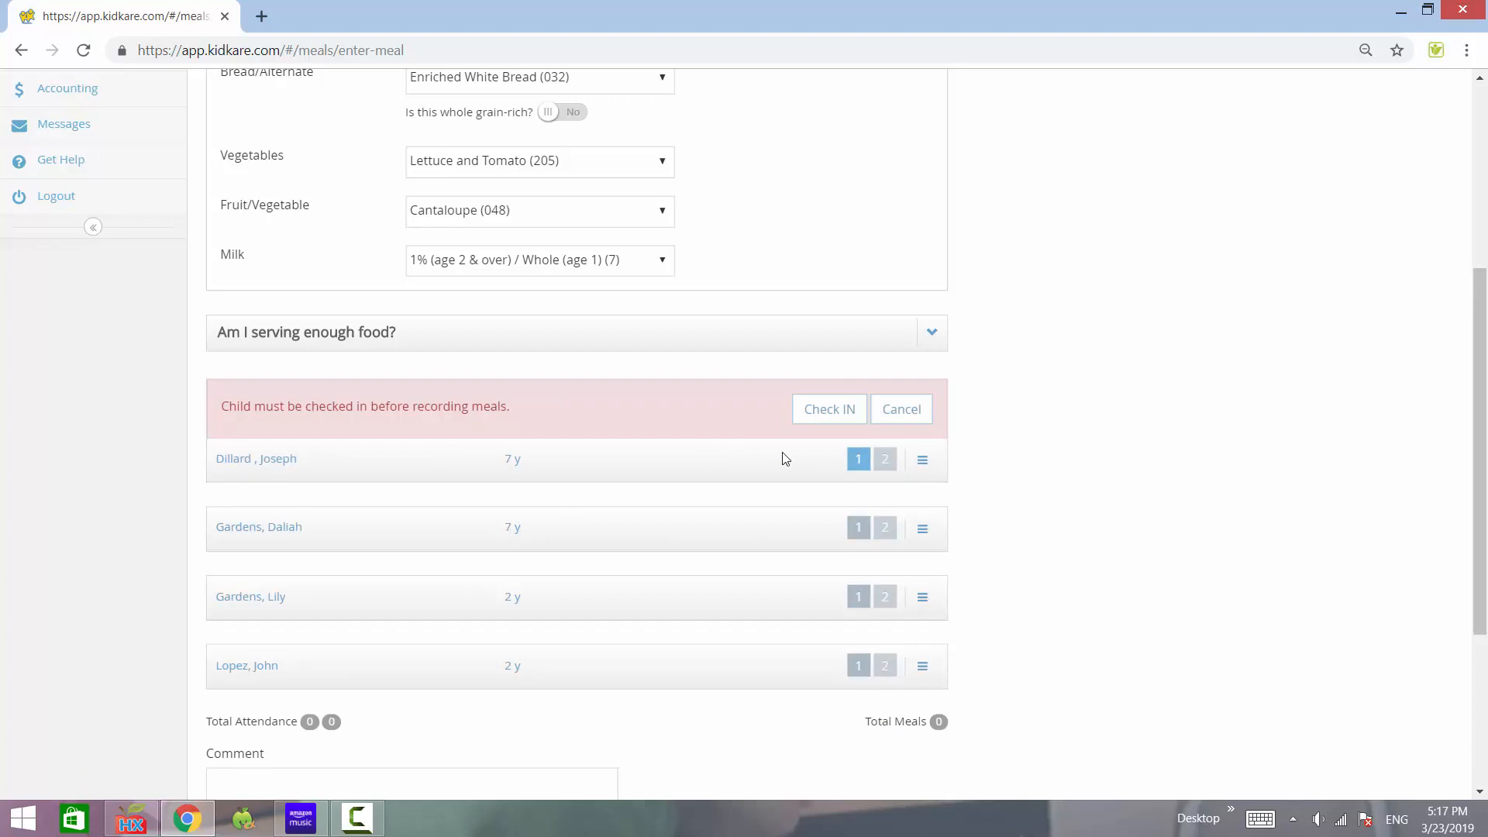
pyautogui.click(828, 410)
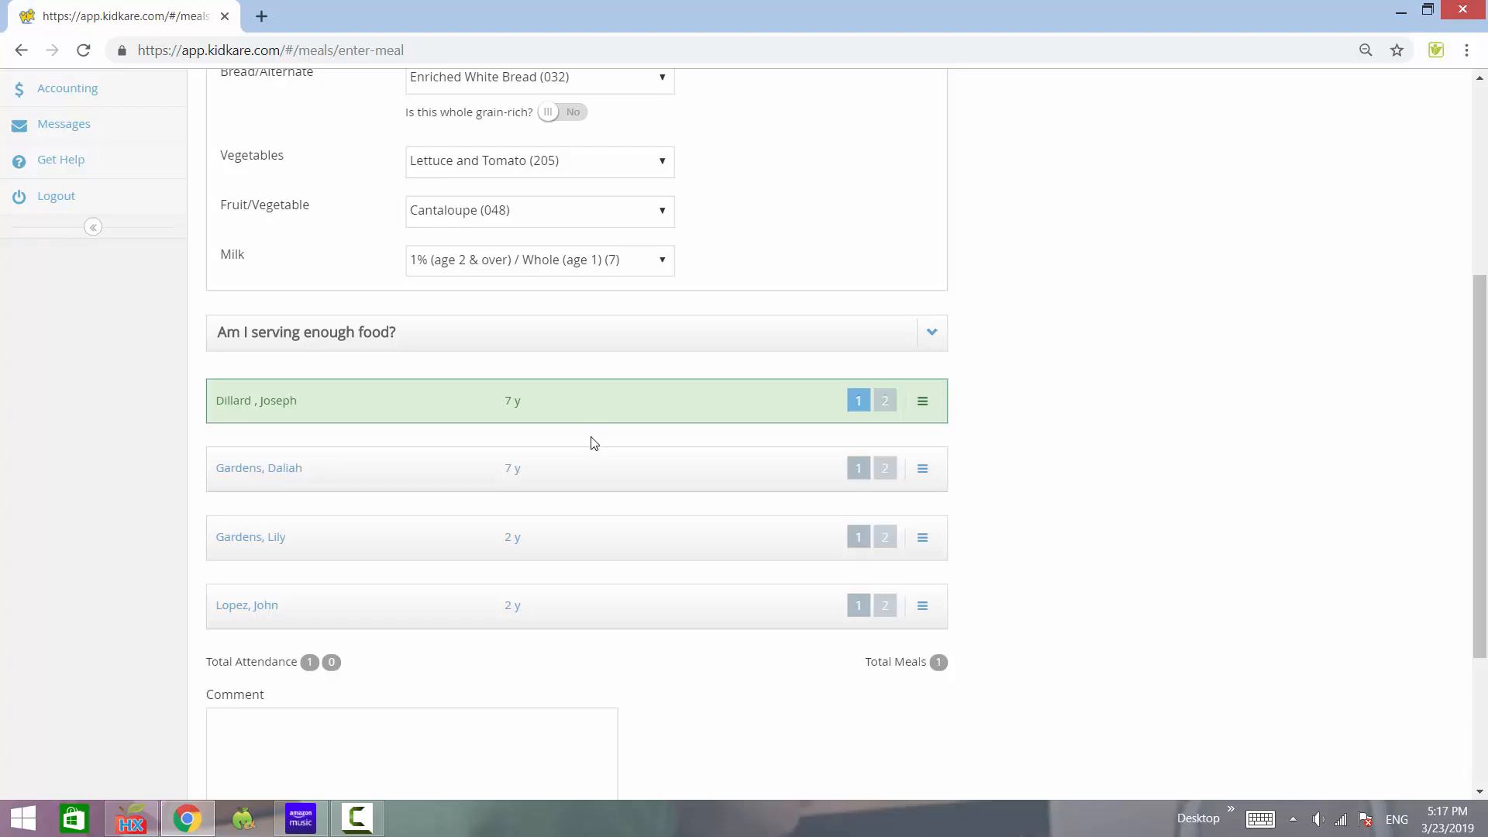
pyautogui.click(326, 479)
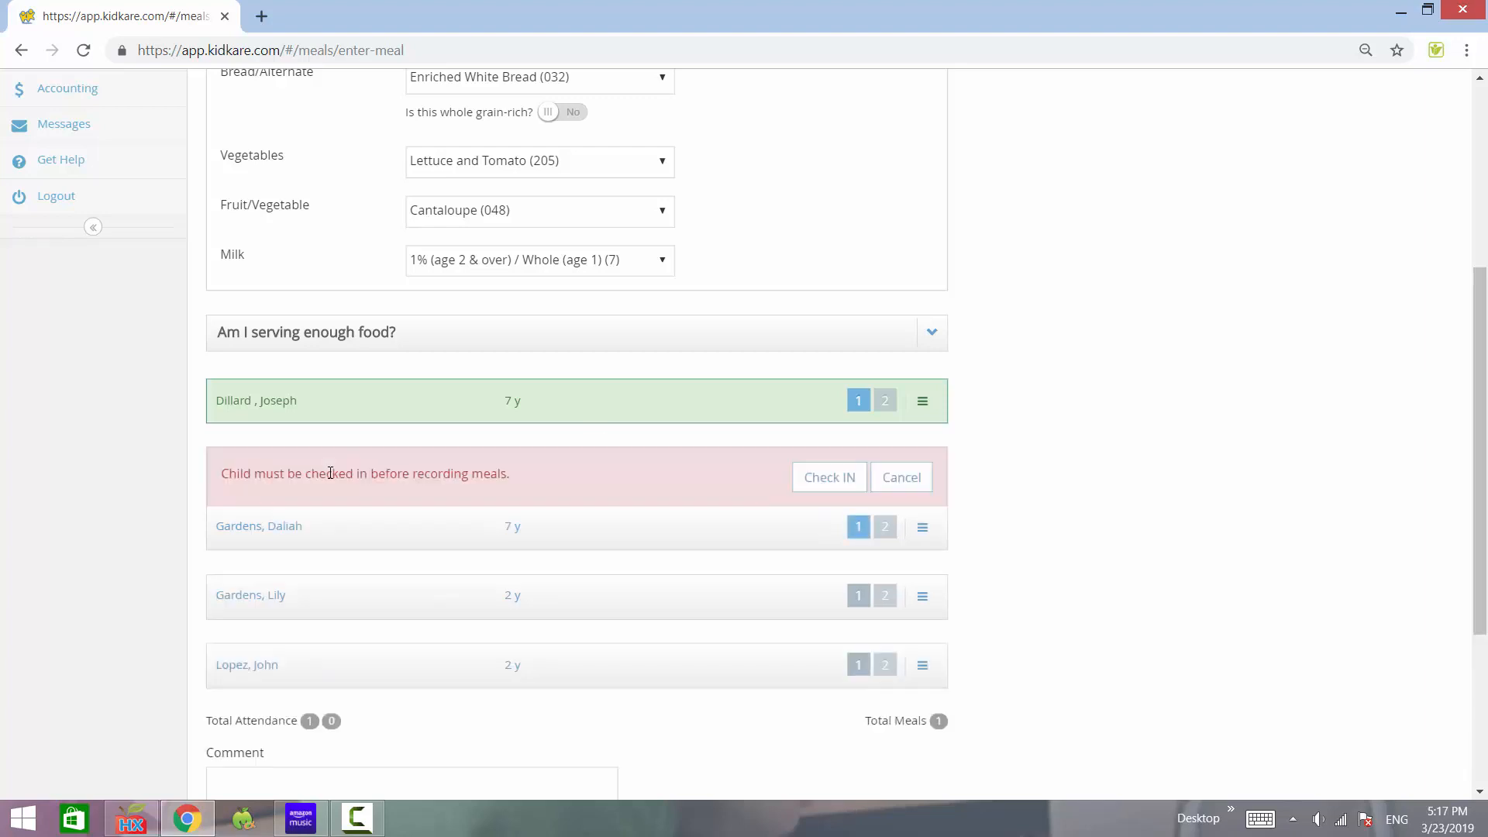
pyautogui.click(824, 482)
pyautogui.click(479, 548)
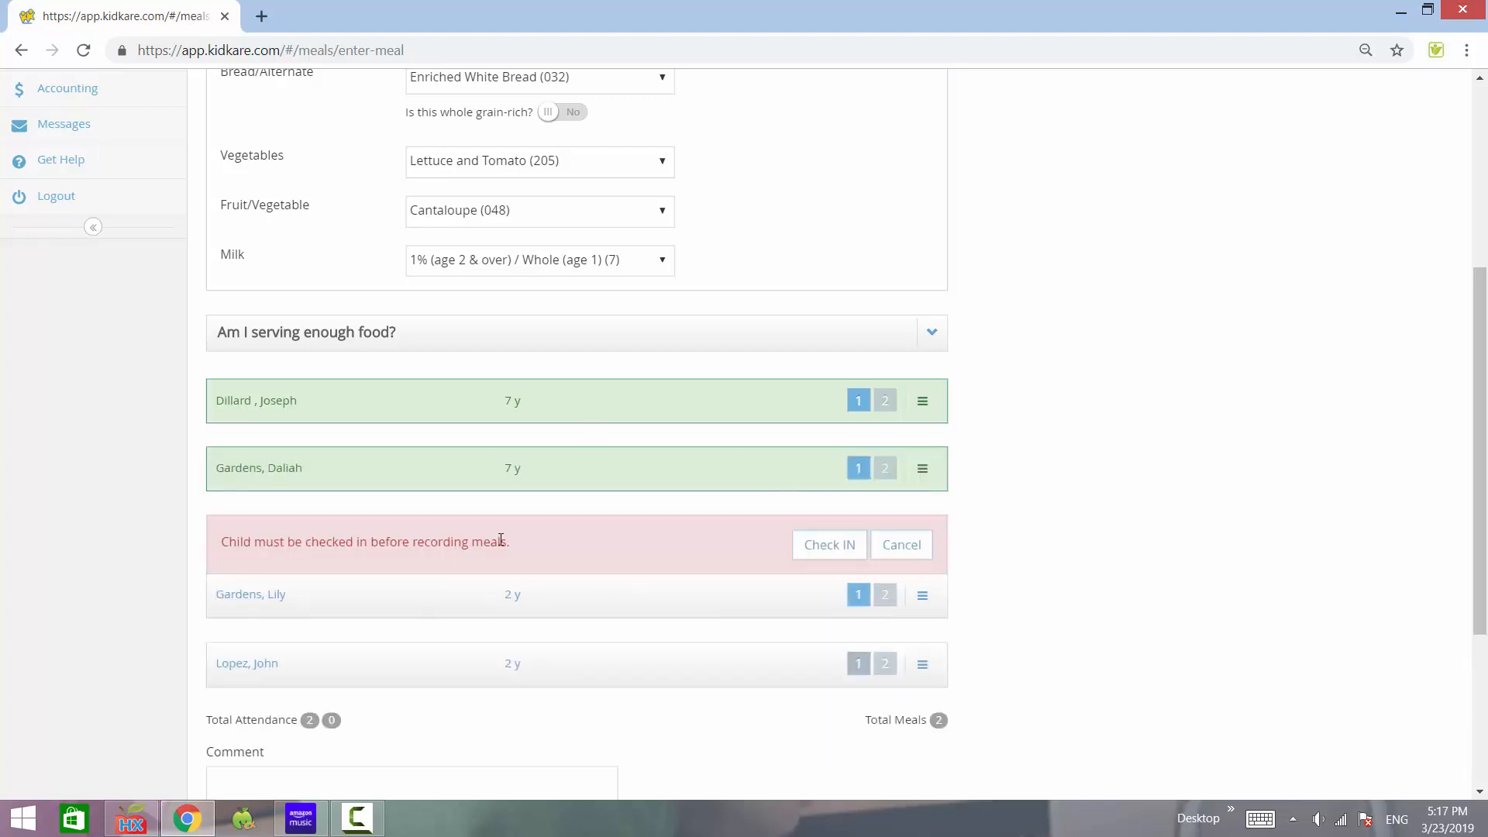
pyautogui.click(837, 547)
pyautogui.click(527, 606)
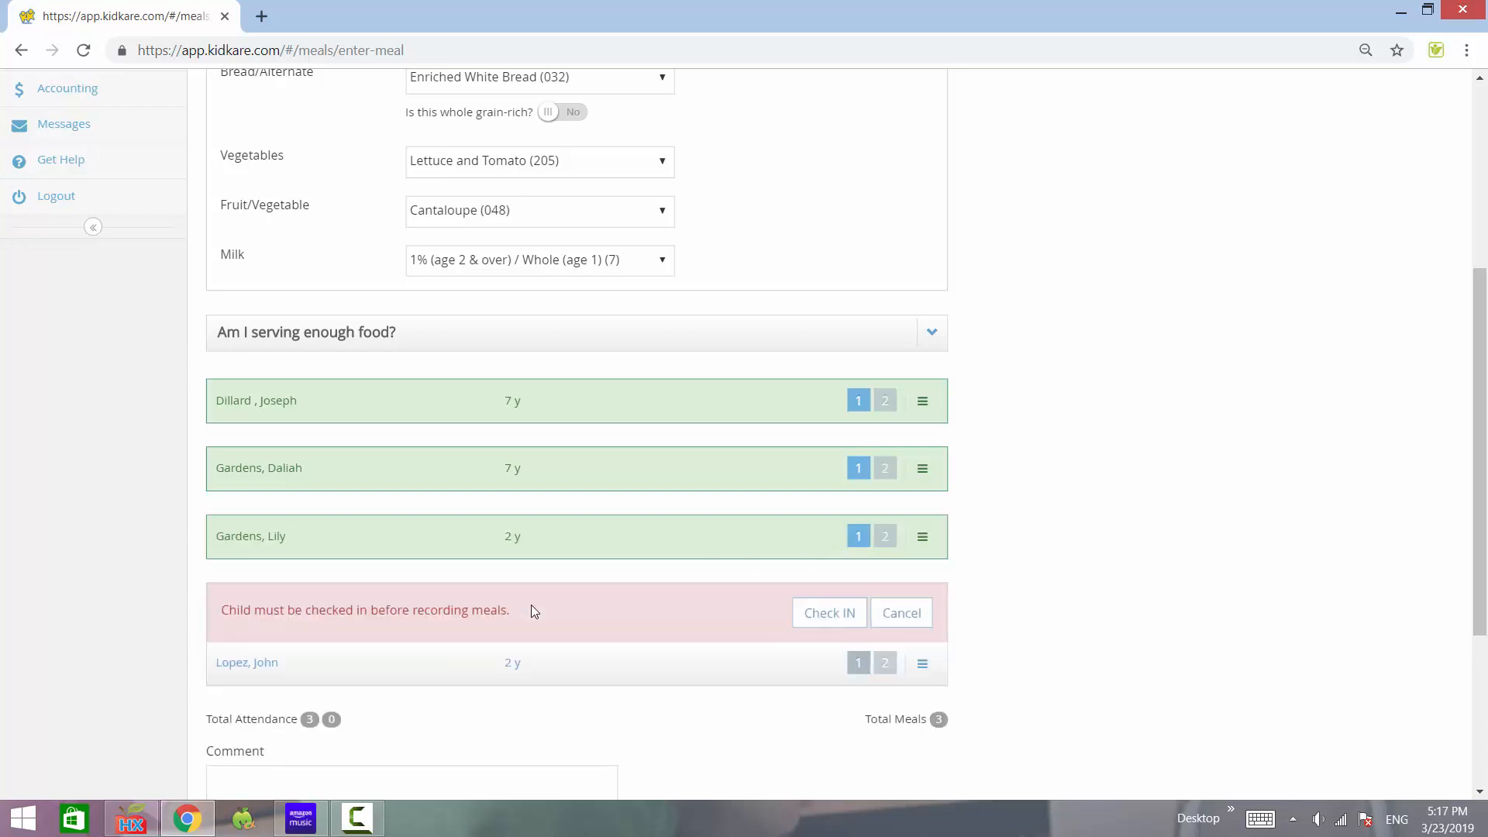
pyautogui.click(815, 614)
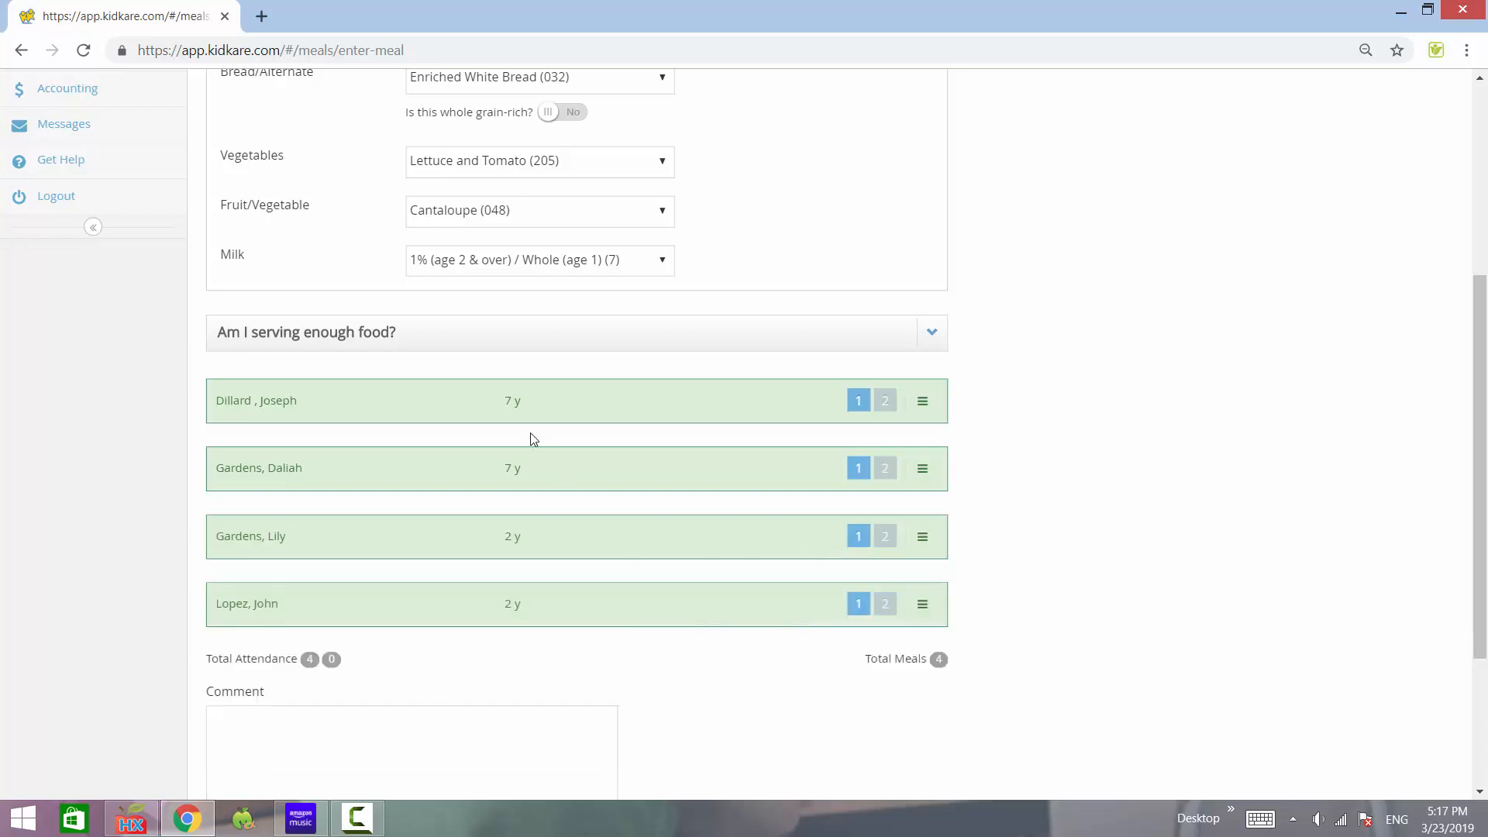
pyautogui.scroll(1, 543, 465)
pyautogui.scroll(3, 369, 471)
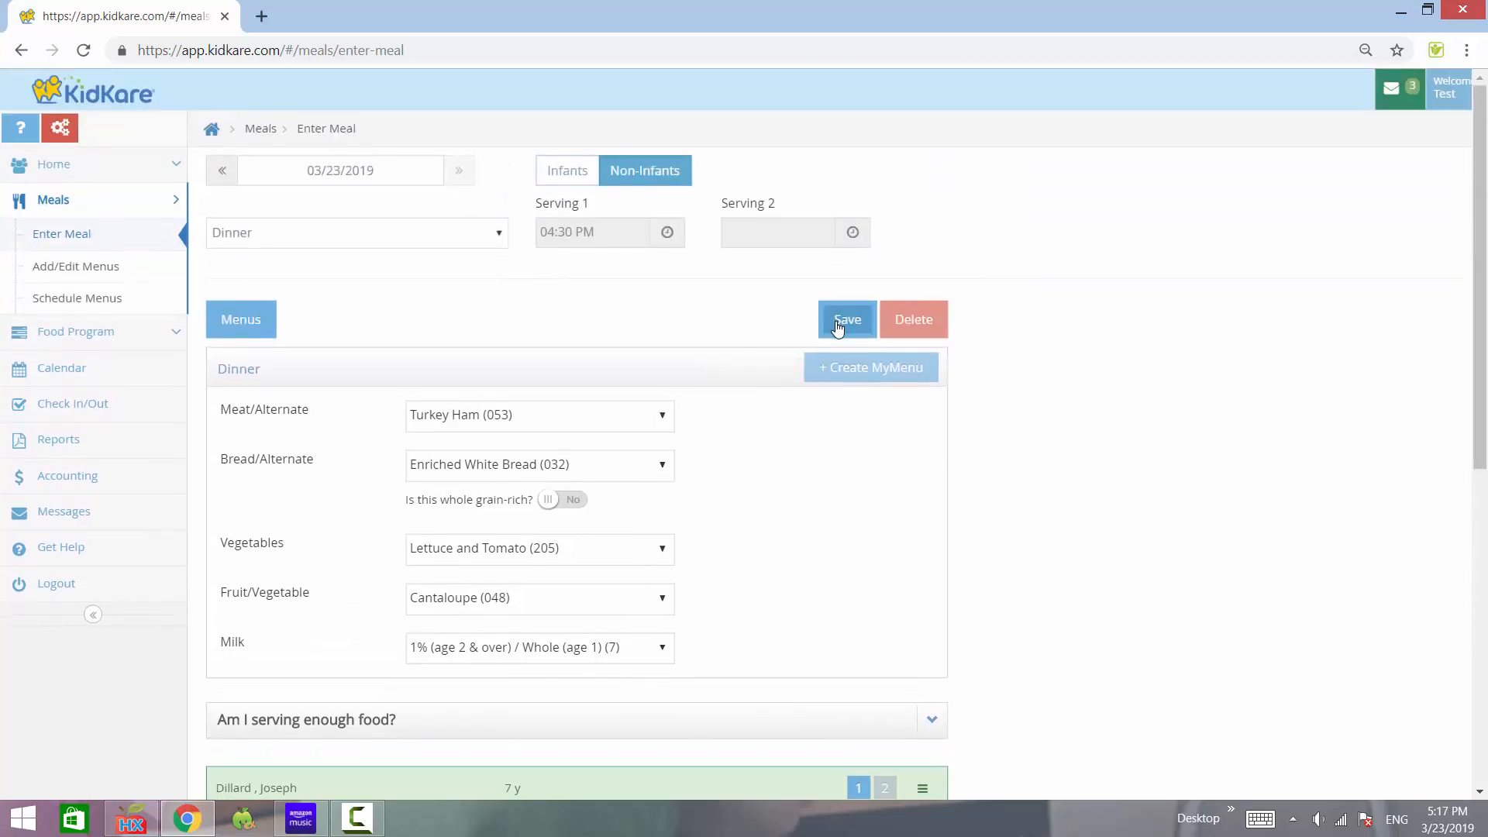
pyautogui.click(835, 324)
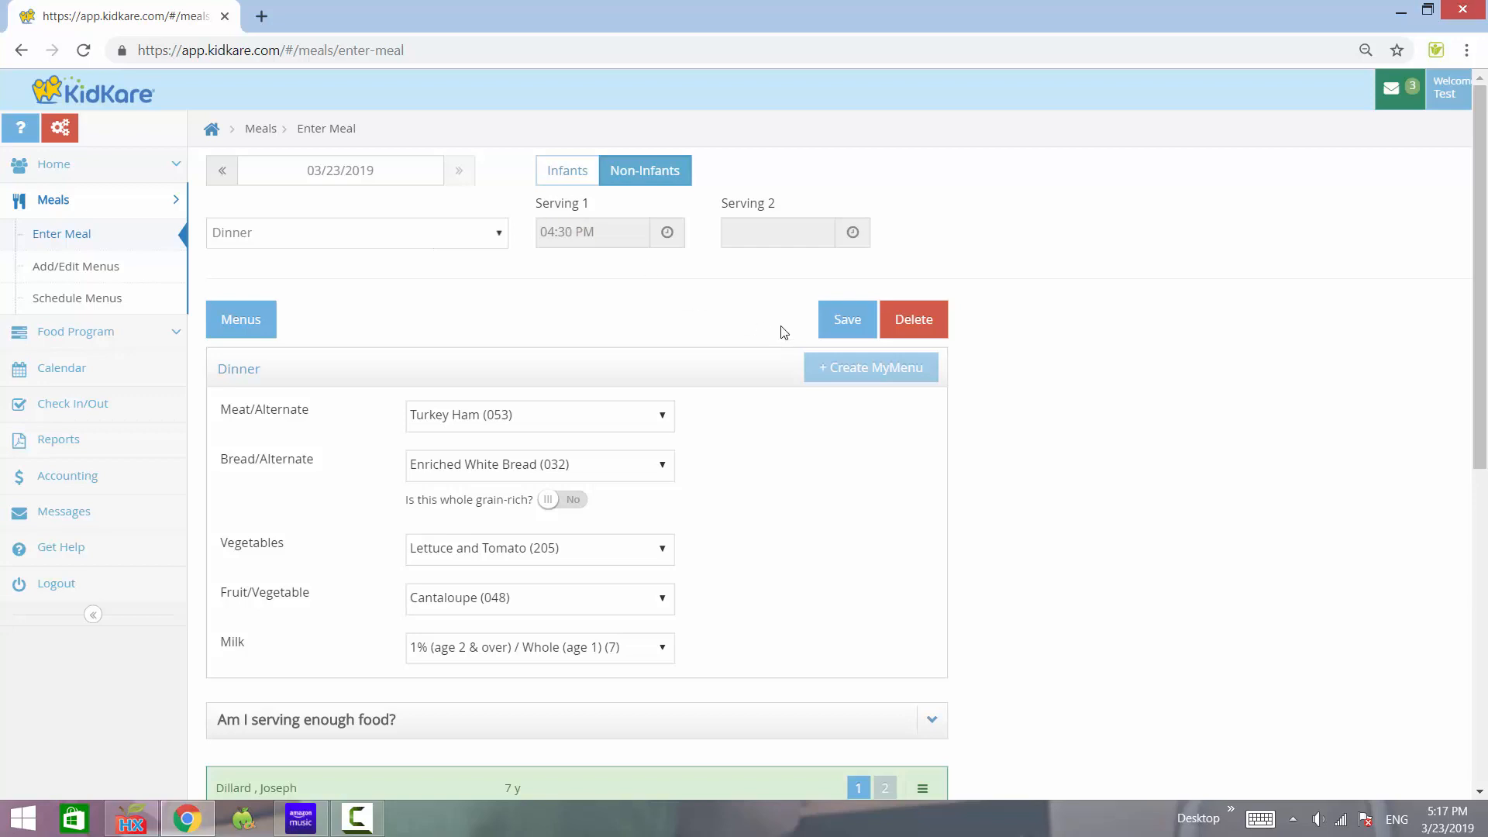
# - On Infants, check in the second infant for serving 1 with Provider Supplies Iron Fortified Formula and save
pyautogui.click(565, 178)
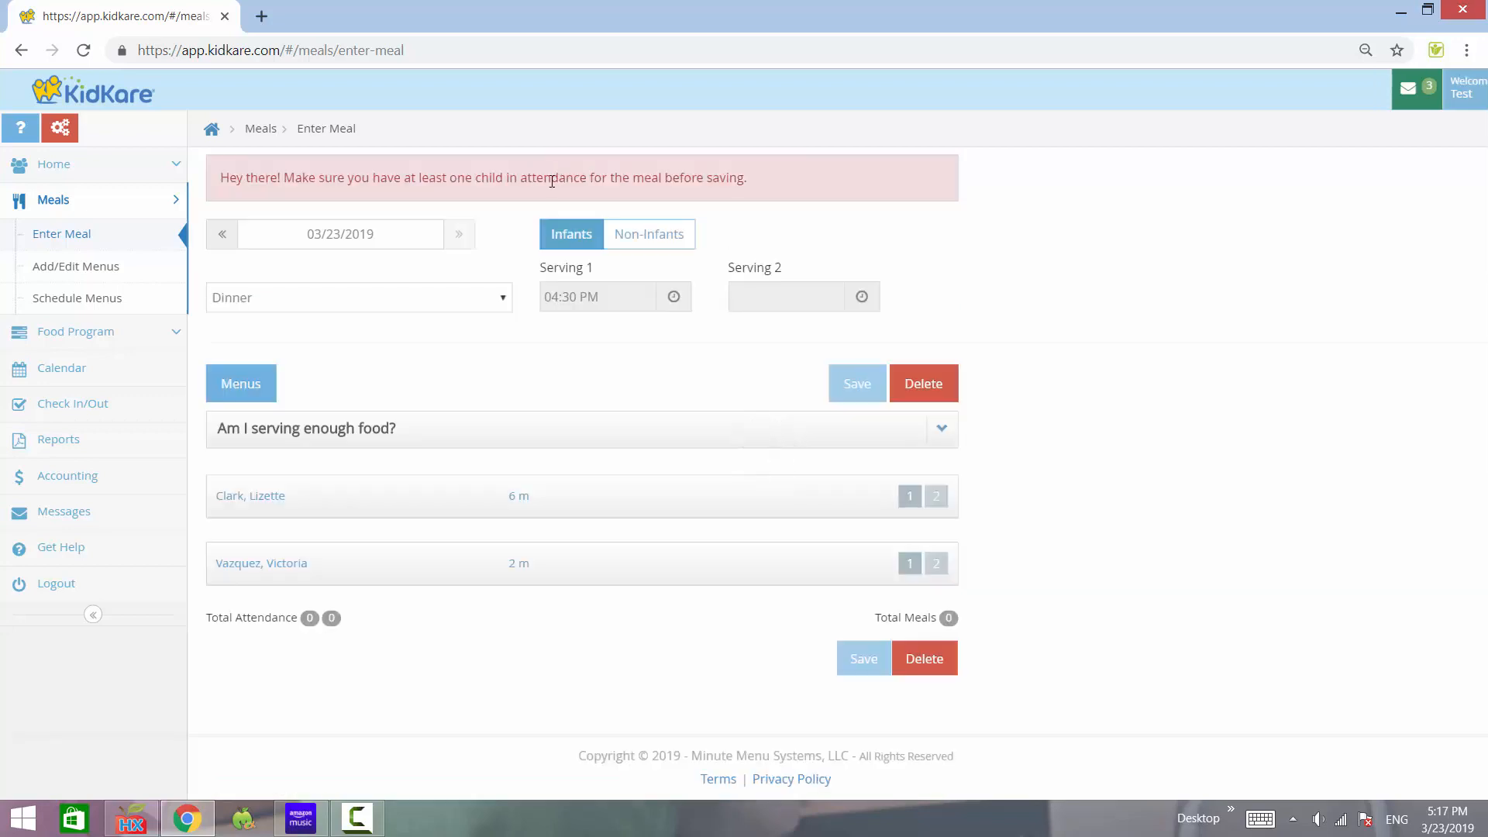
pyautogui.scroll(-1, 395, 155)
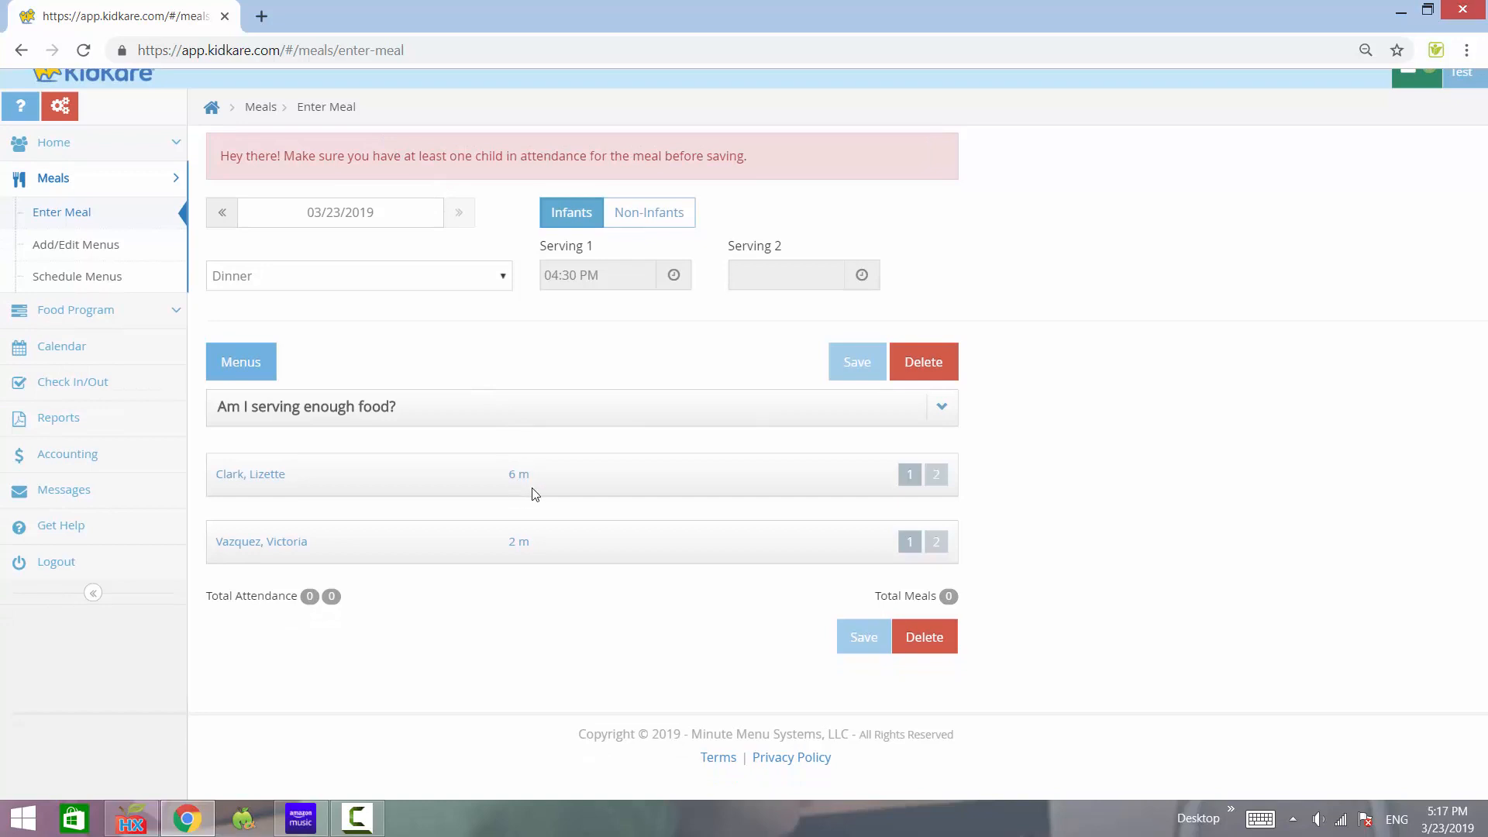
pyautogui.click(496, 546)
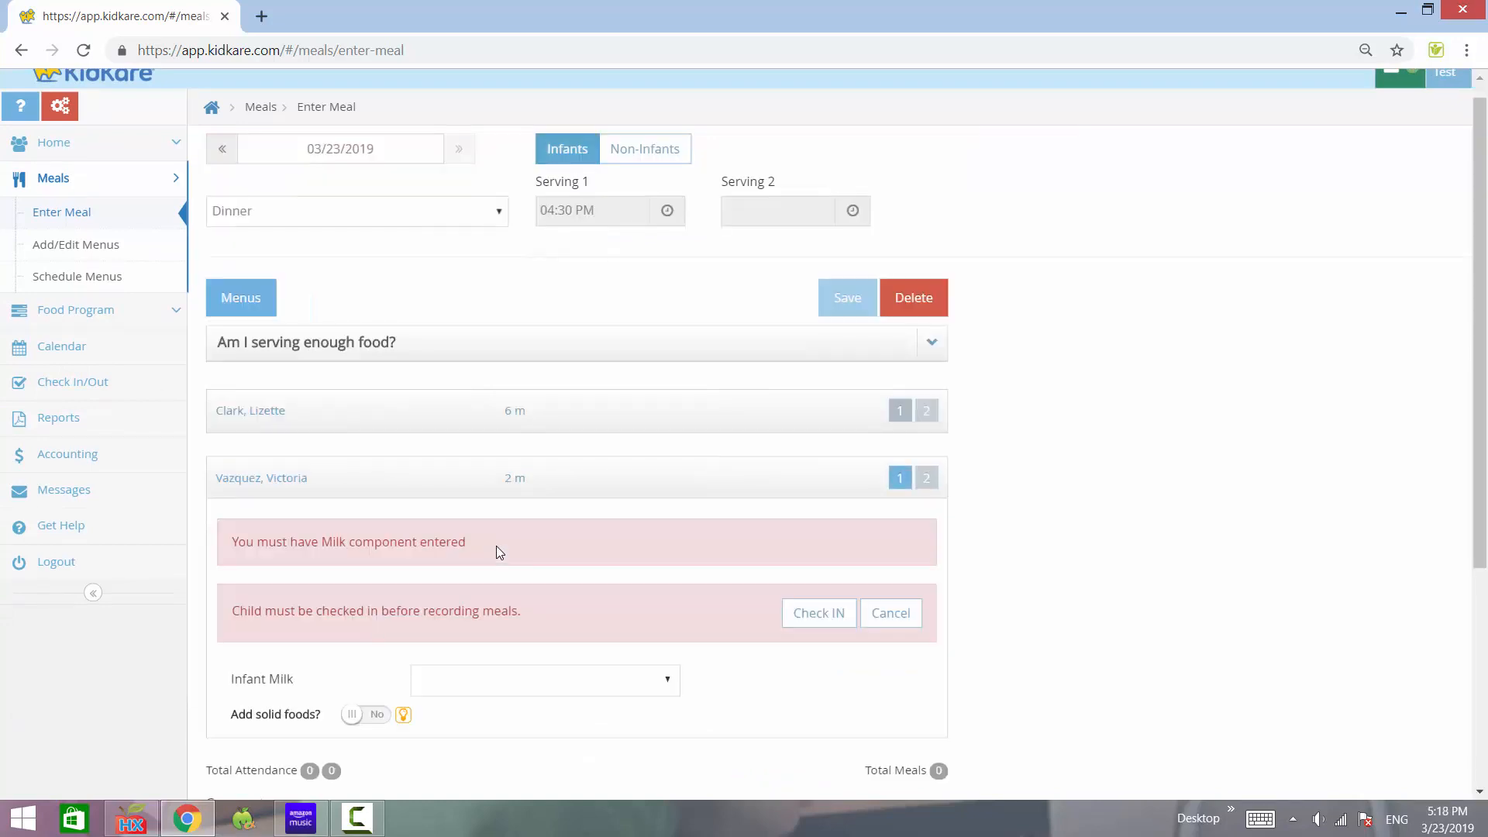
pyautogui.click(806, 620)
pyautogui.scroll(-4, 714, 601)
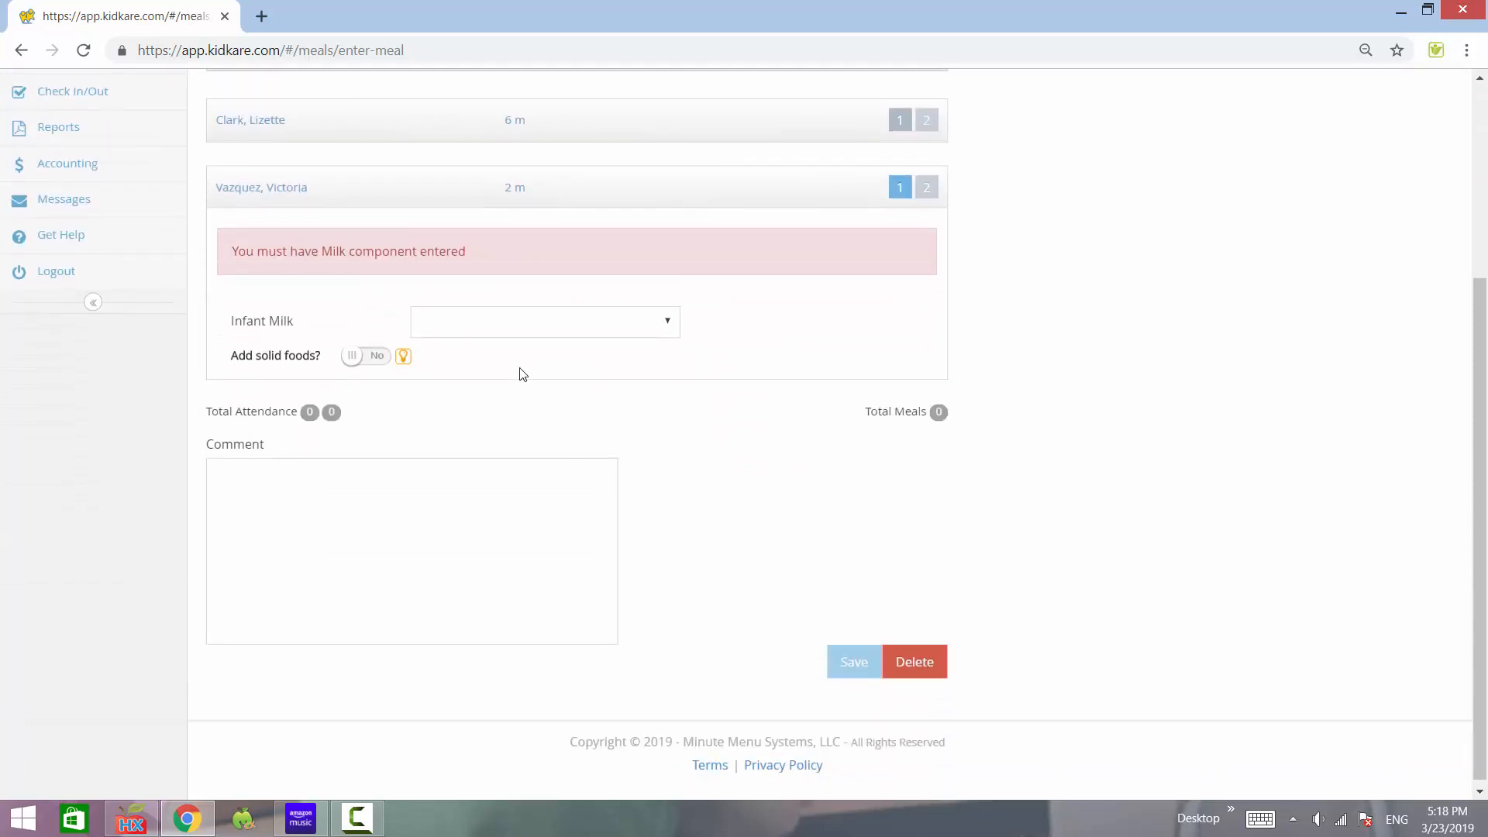
pyautogui.click(544, 327)
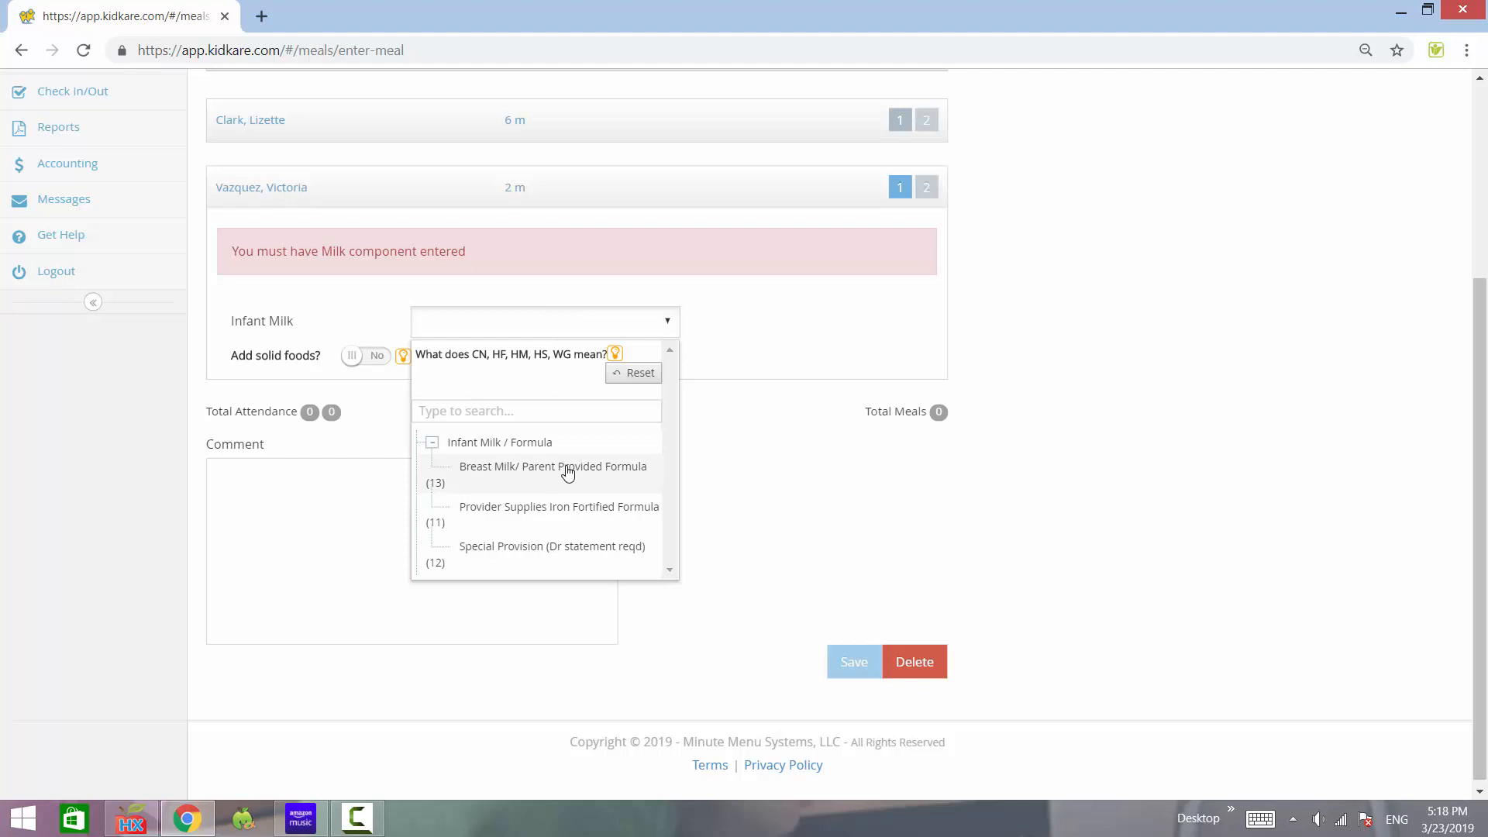
pyautogui.click(573, 509)
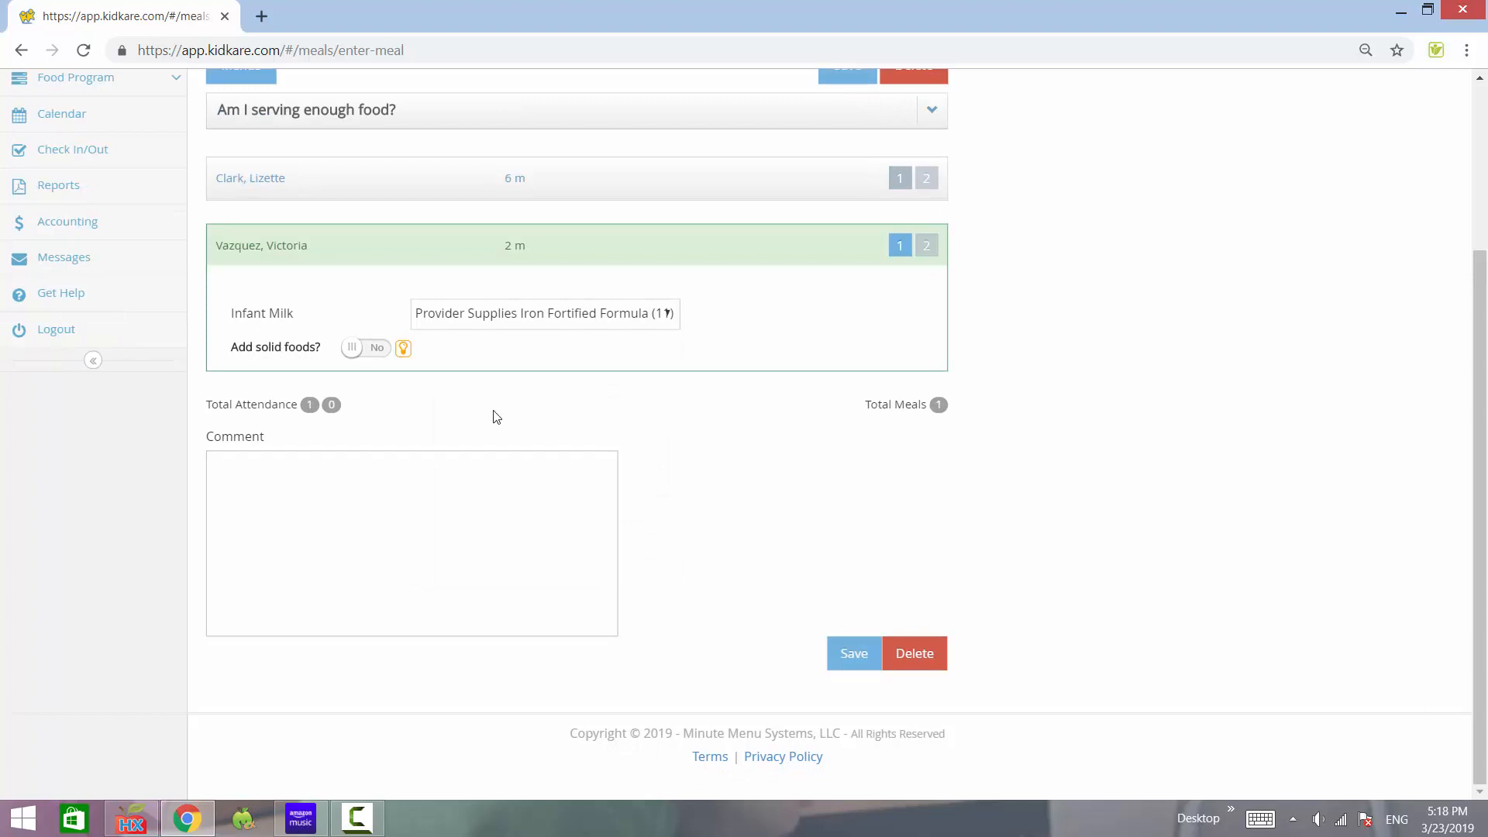
pyautogui.click(850, 659)
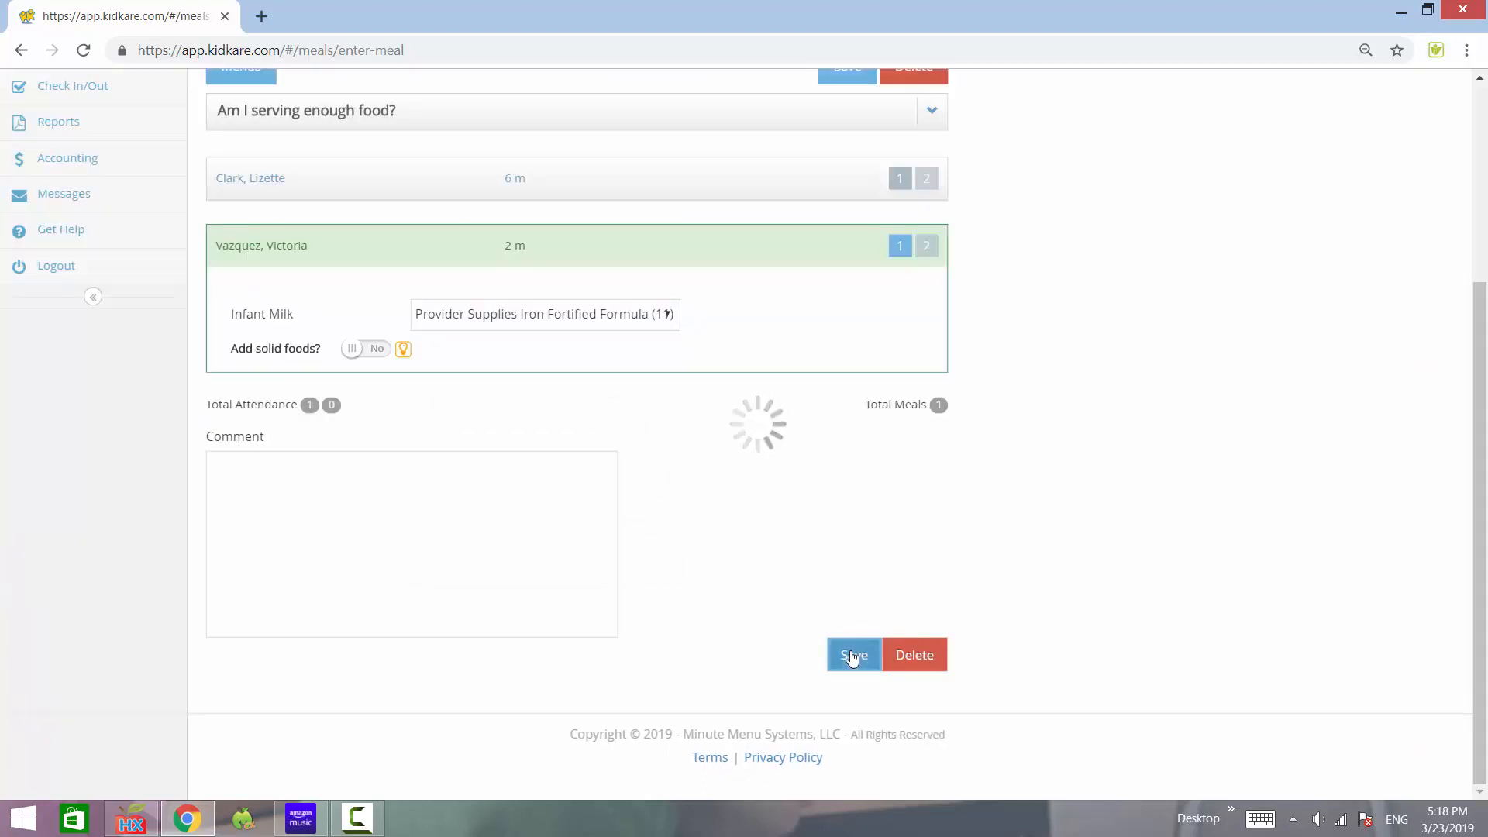
# - Set the first infant's dinner milk to Provider Supplies Iron Fortified Formula
pyautogui.scroll(3, 612, 388)
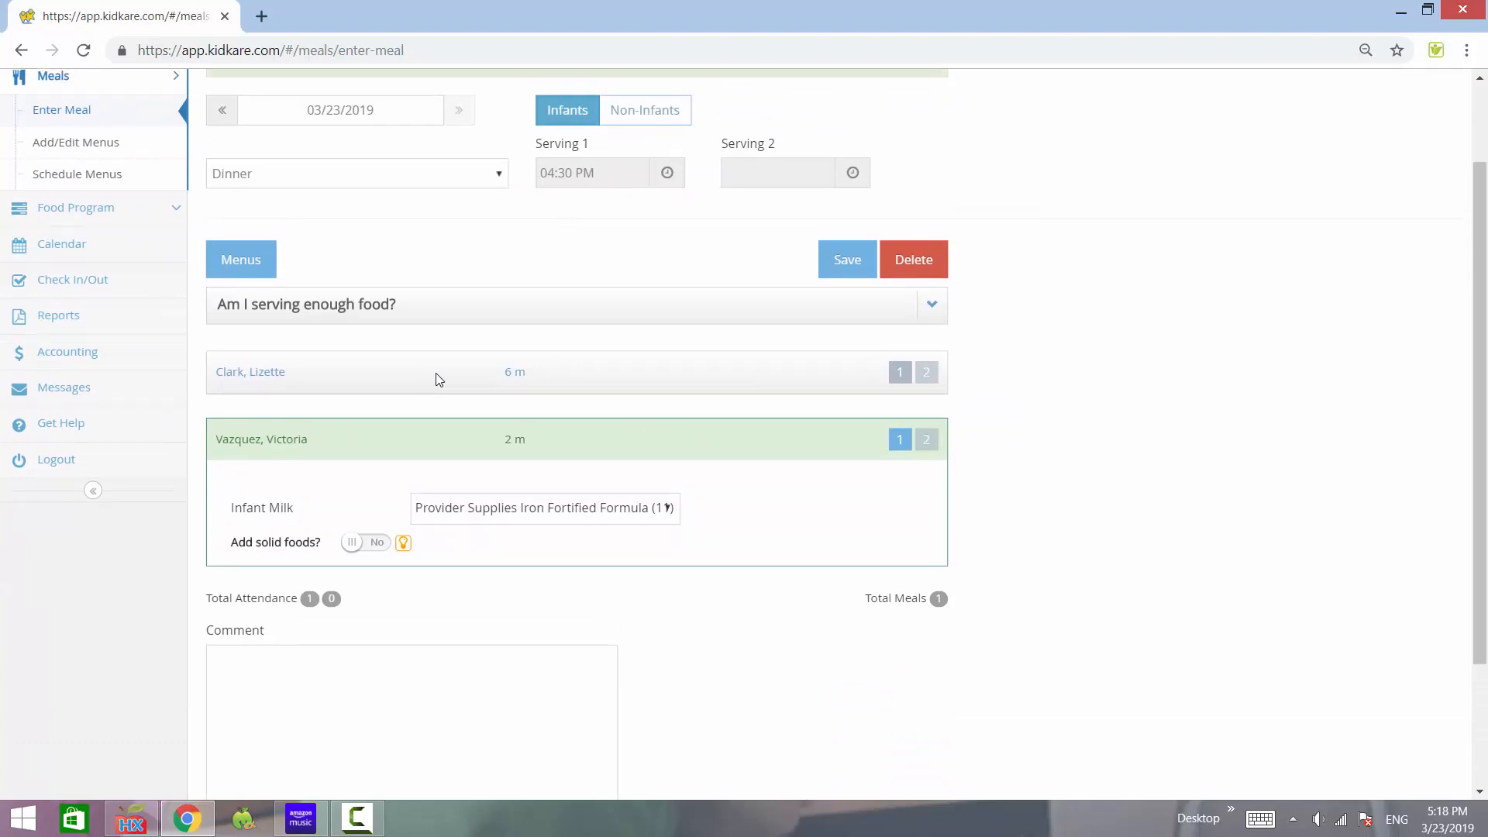
pyautogui.click(482, 380)
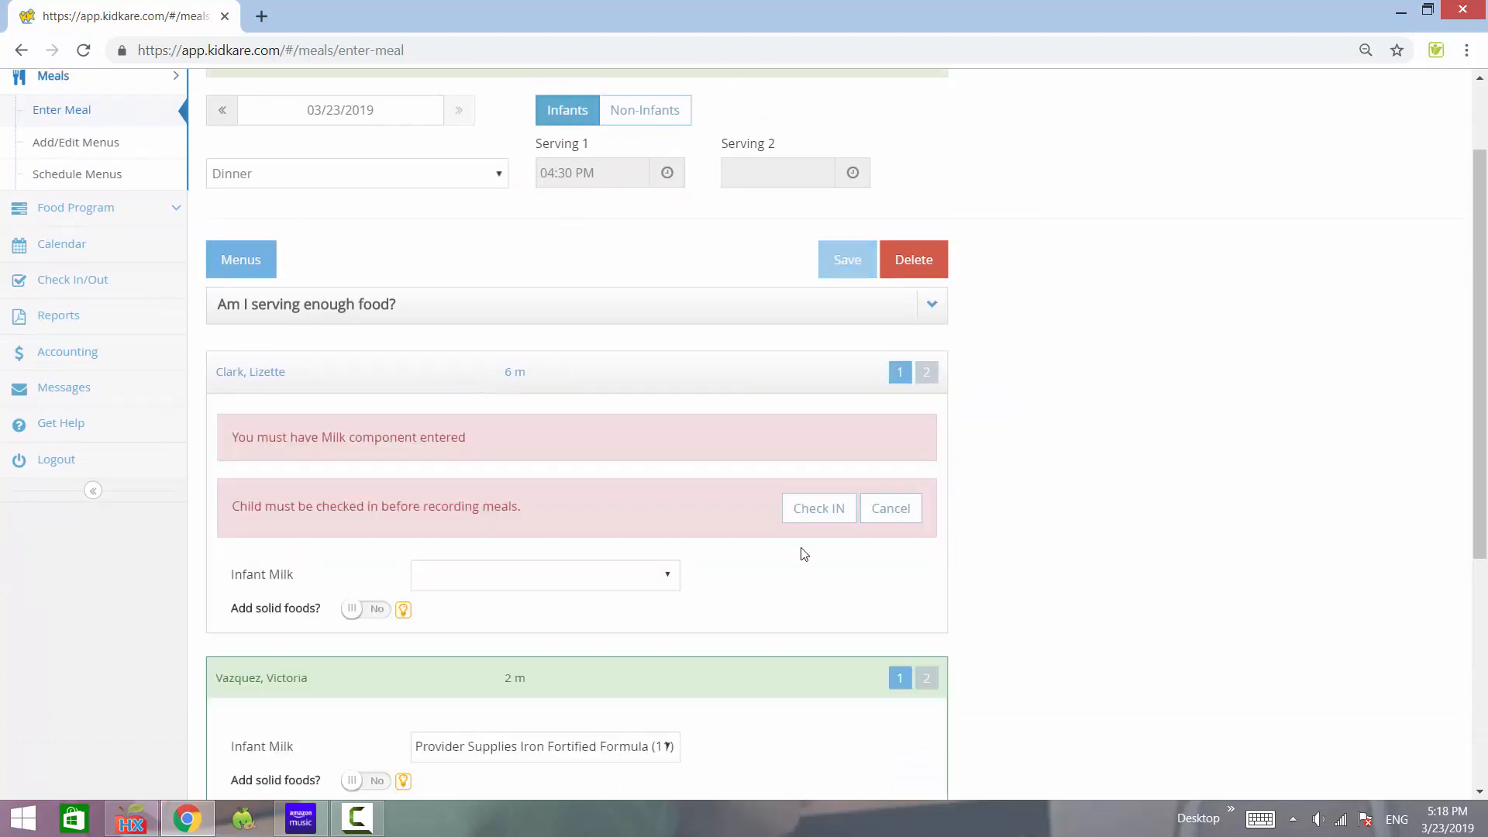
pyautogui.scroll(-1, 775, 496)
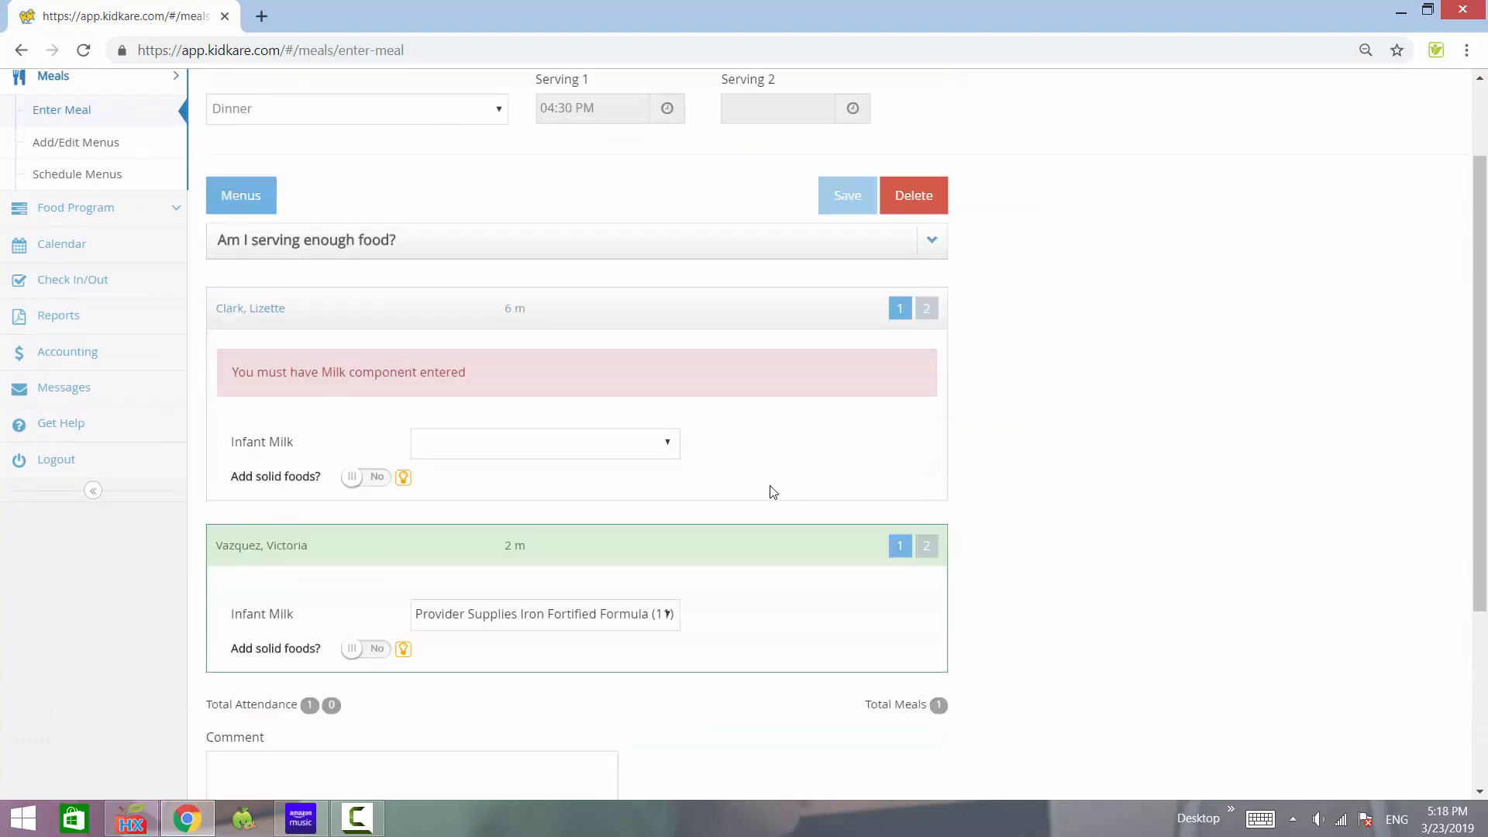
pyautogui.click(530, 455)
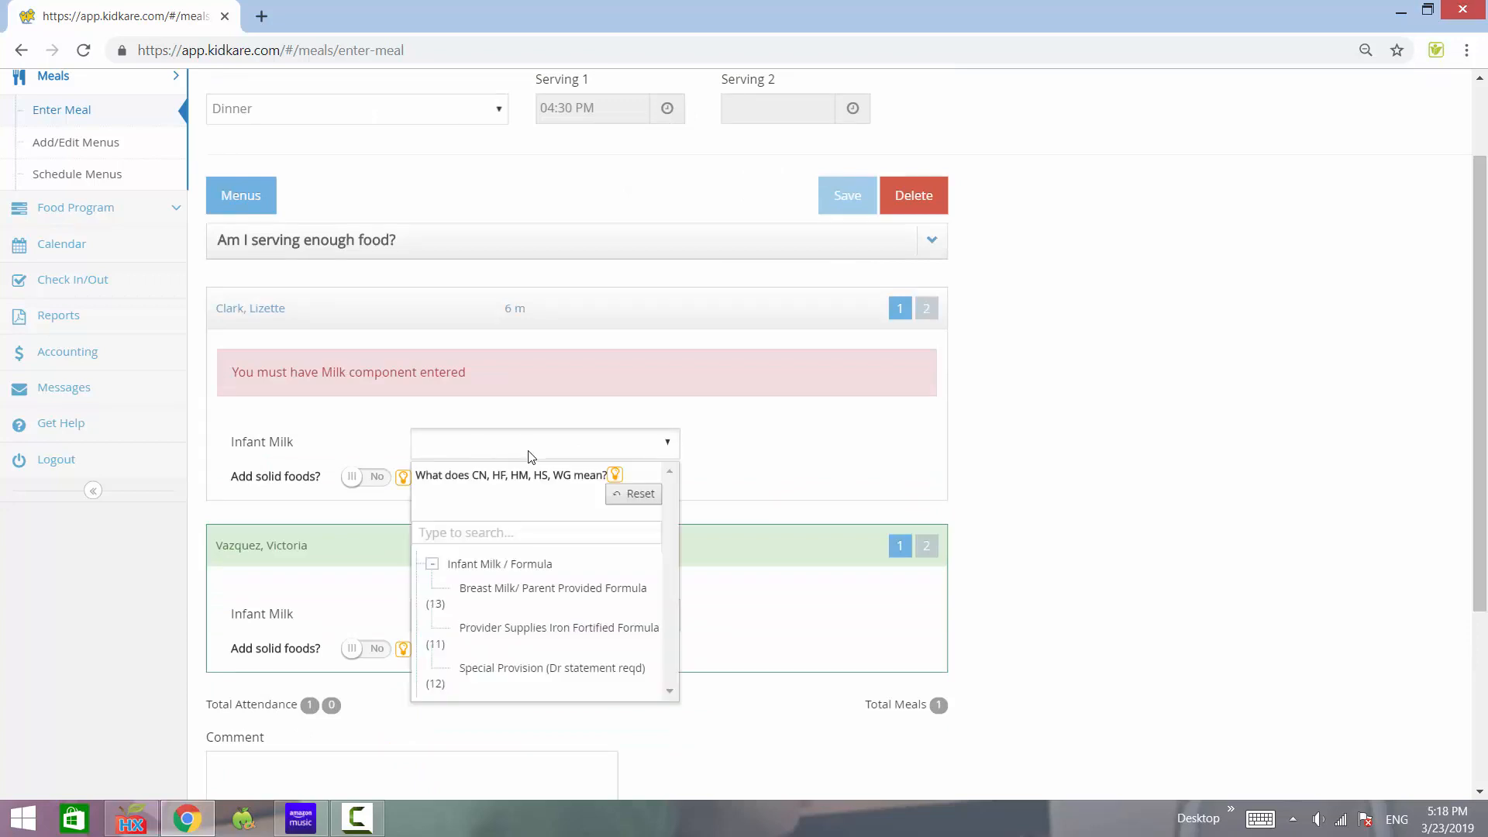
pyautogui.click(555, 629)
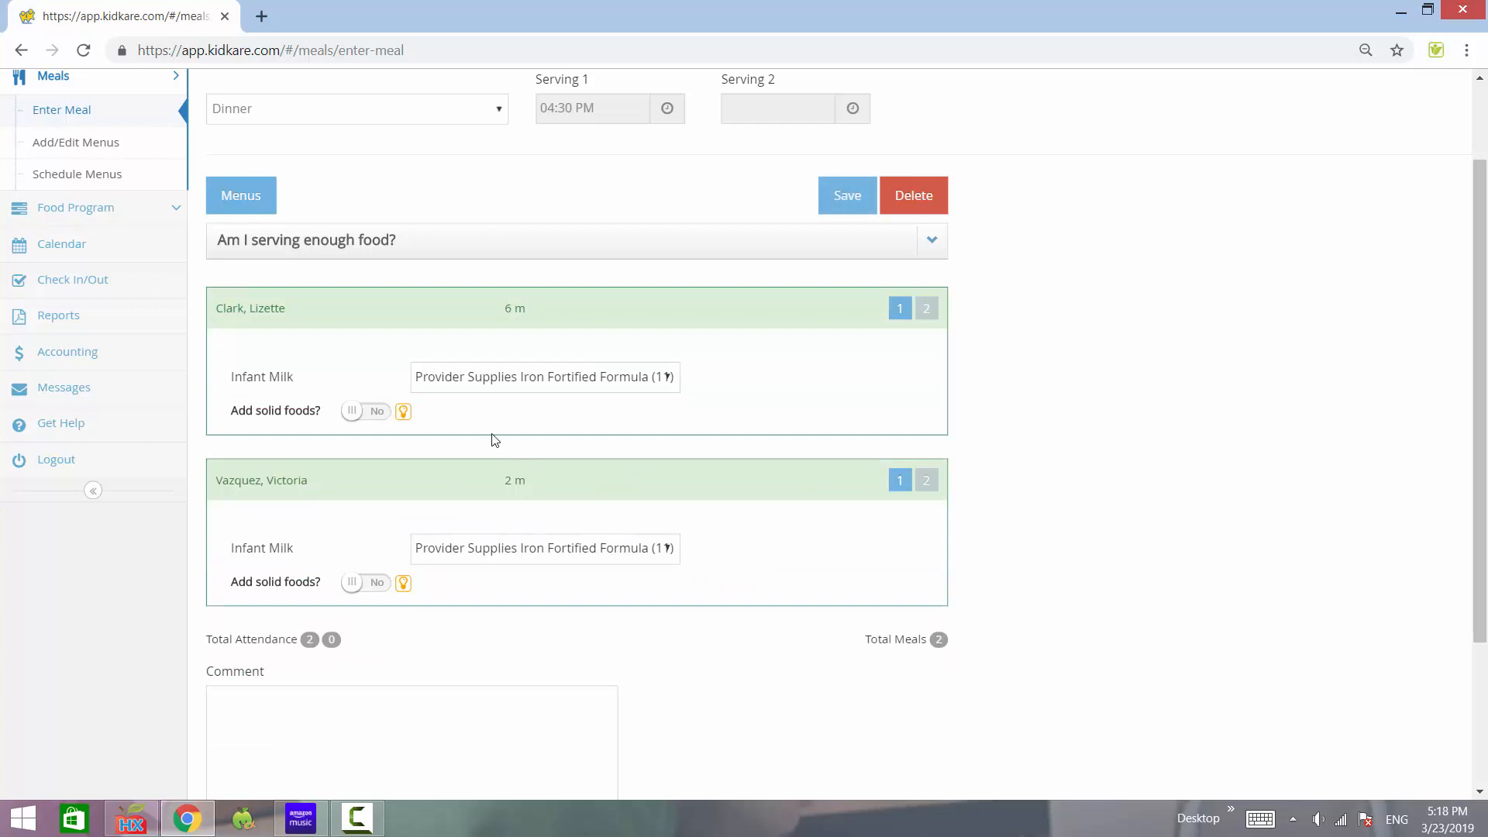
# - Add Applesauce (002) and Infant Mixed Cereal (204) to the first infant's dinner, save, then return to Non-Infants
pyautogui.click(364, 412)
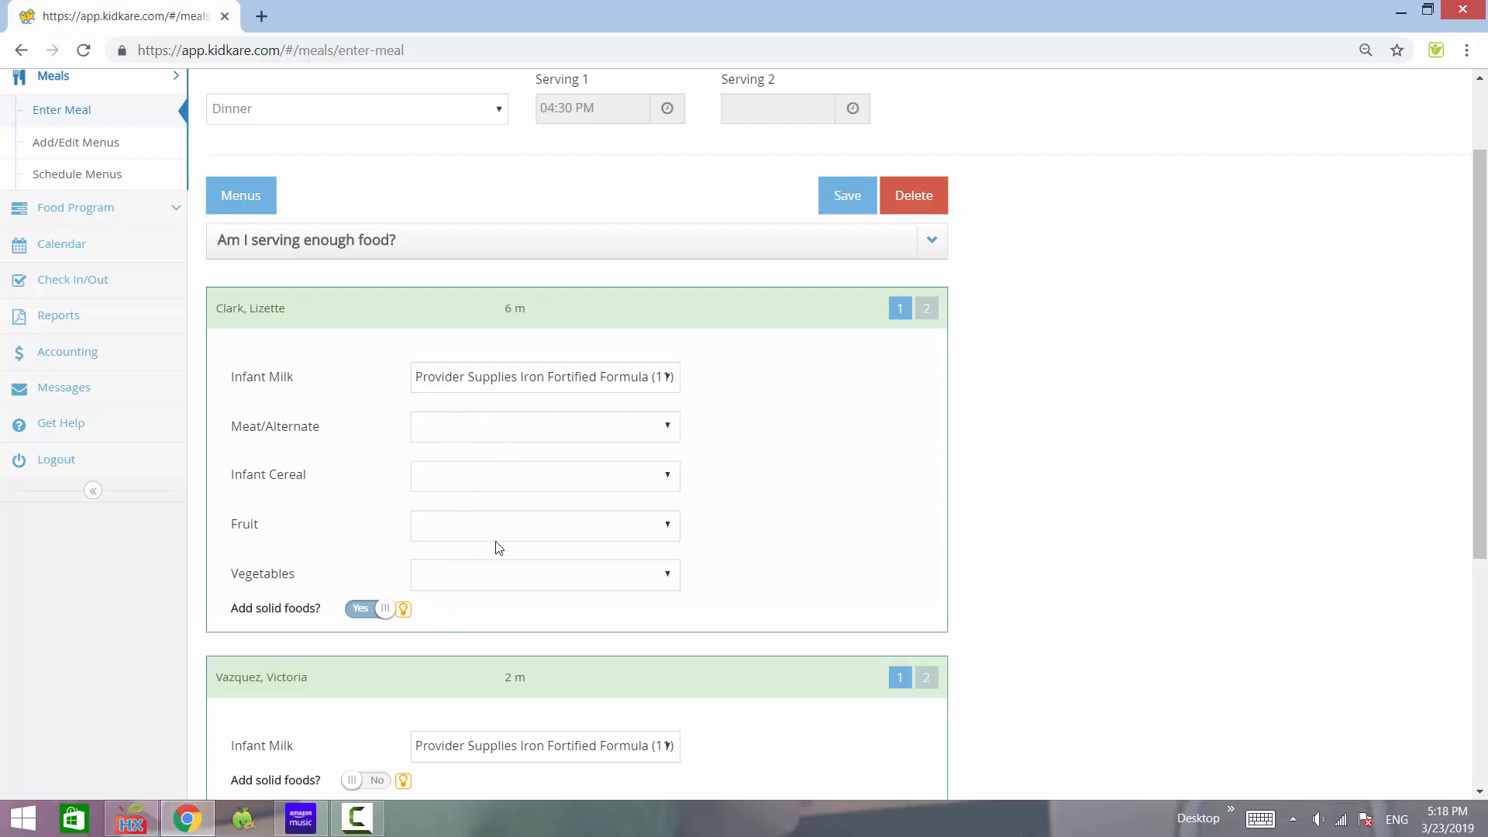
pyautogui.click(515, 534)
pyautogui.click(484, 646)
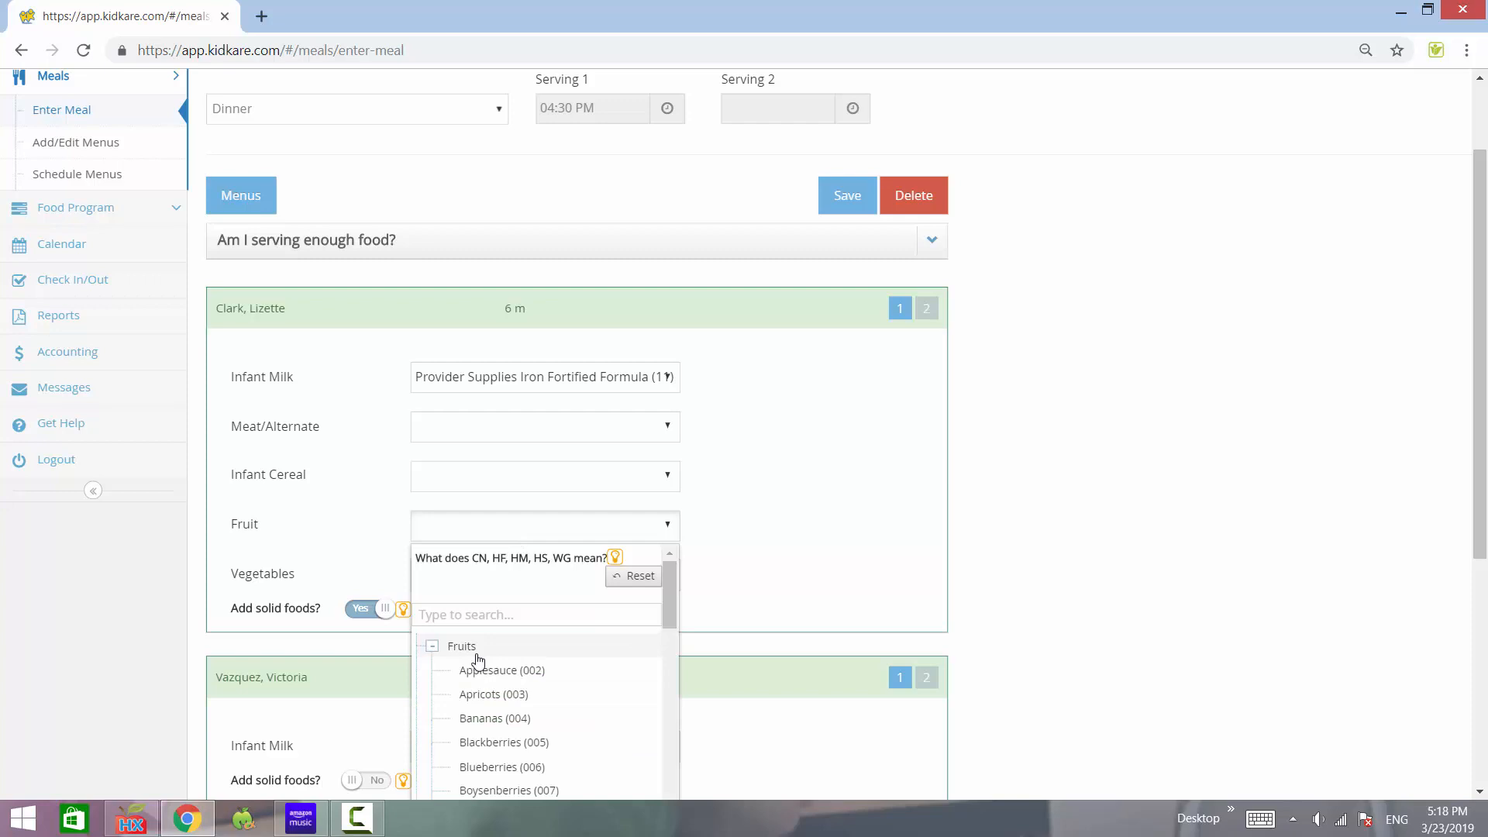
pyautogui.click(475, 666)
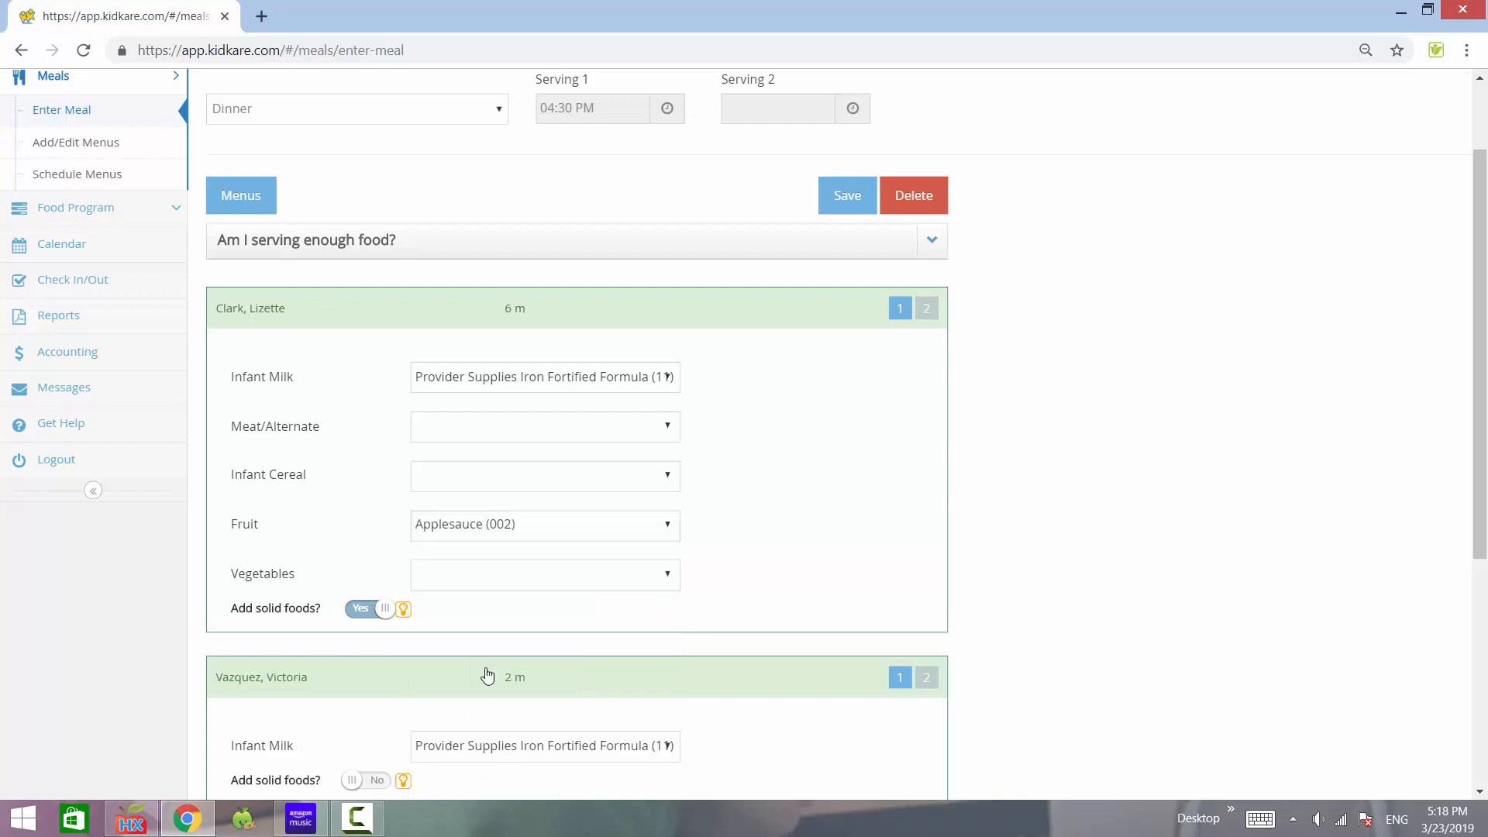
pyautogui.click(454, 476)
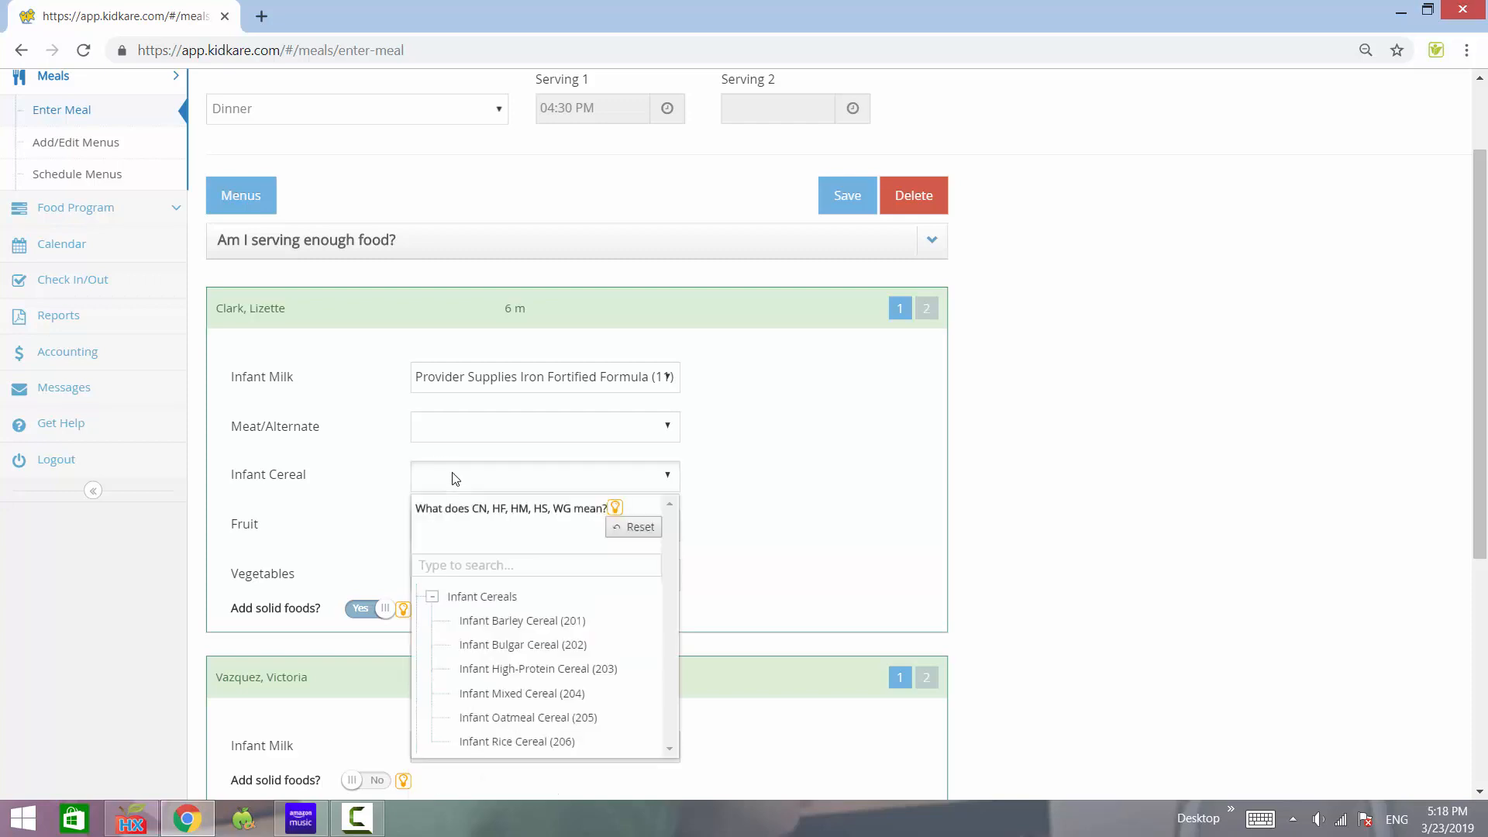
pyautogui.click(543, 698)
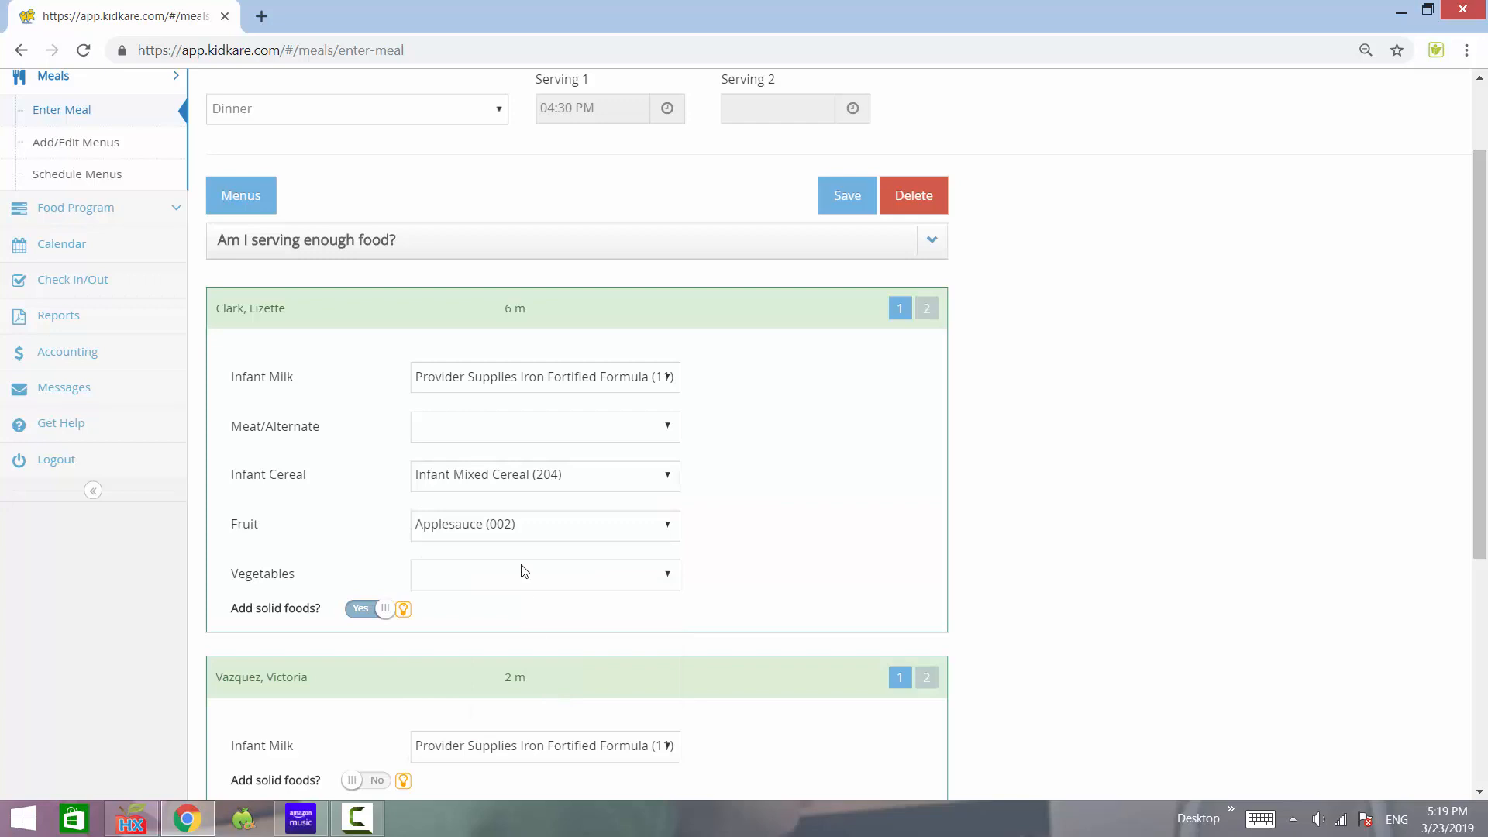
pyautogui.click(837, 206)
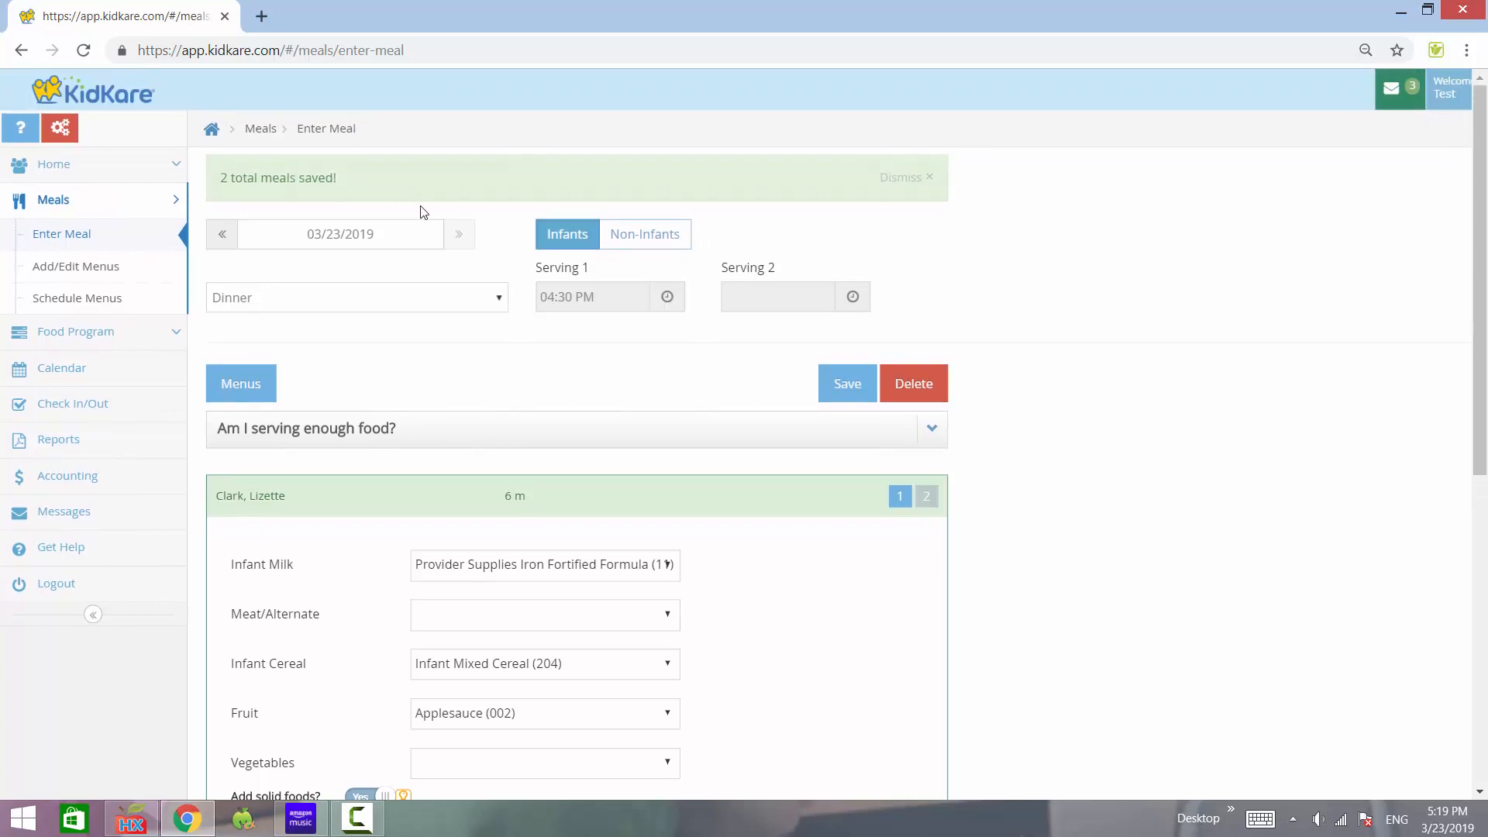
pyautogui.click(631, 180)
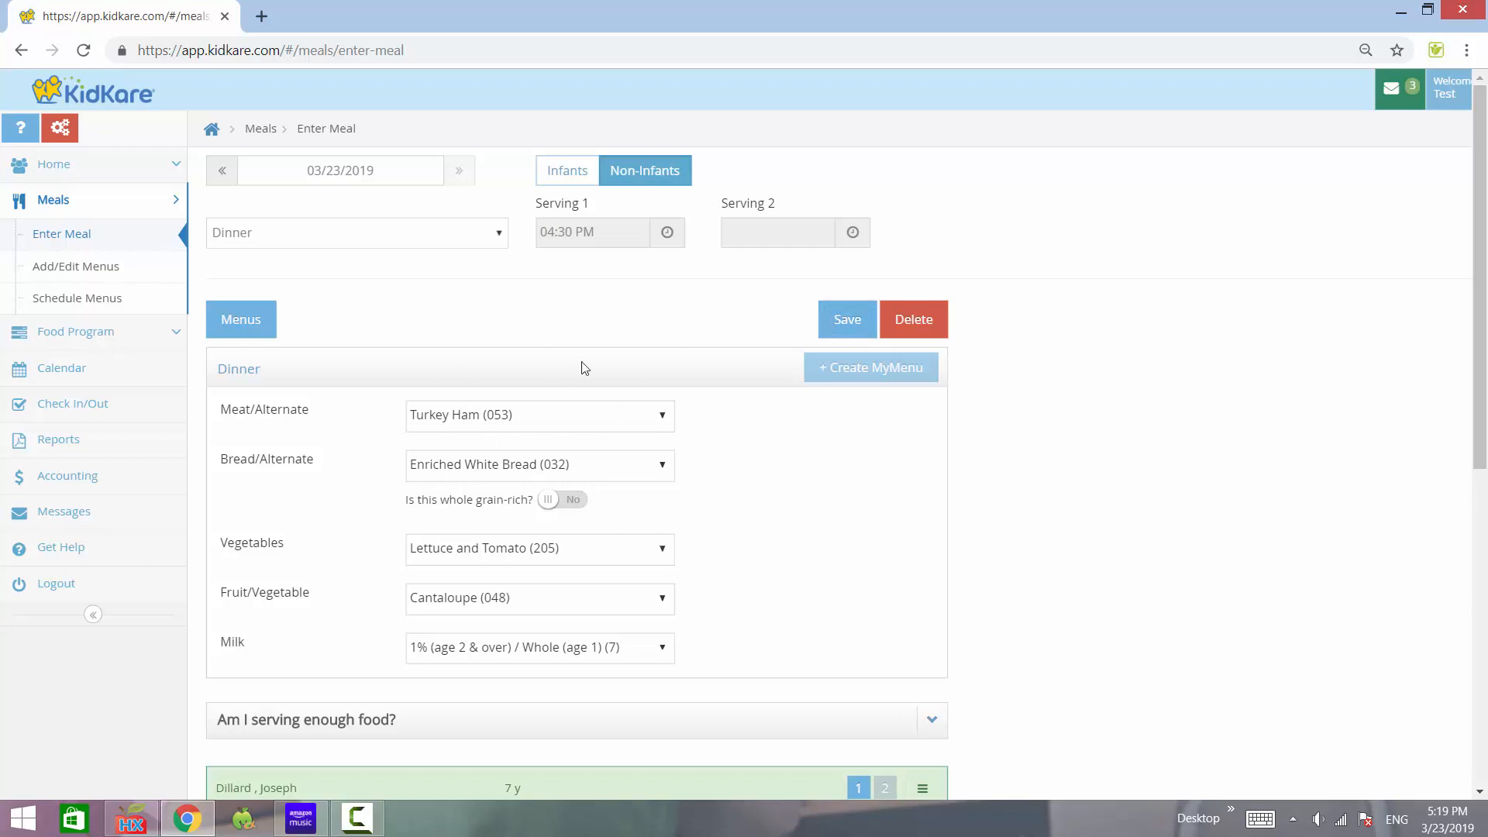
pyautogui.scroll(-1, 687, 429)
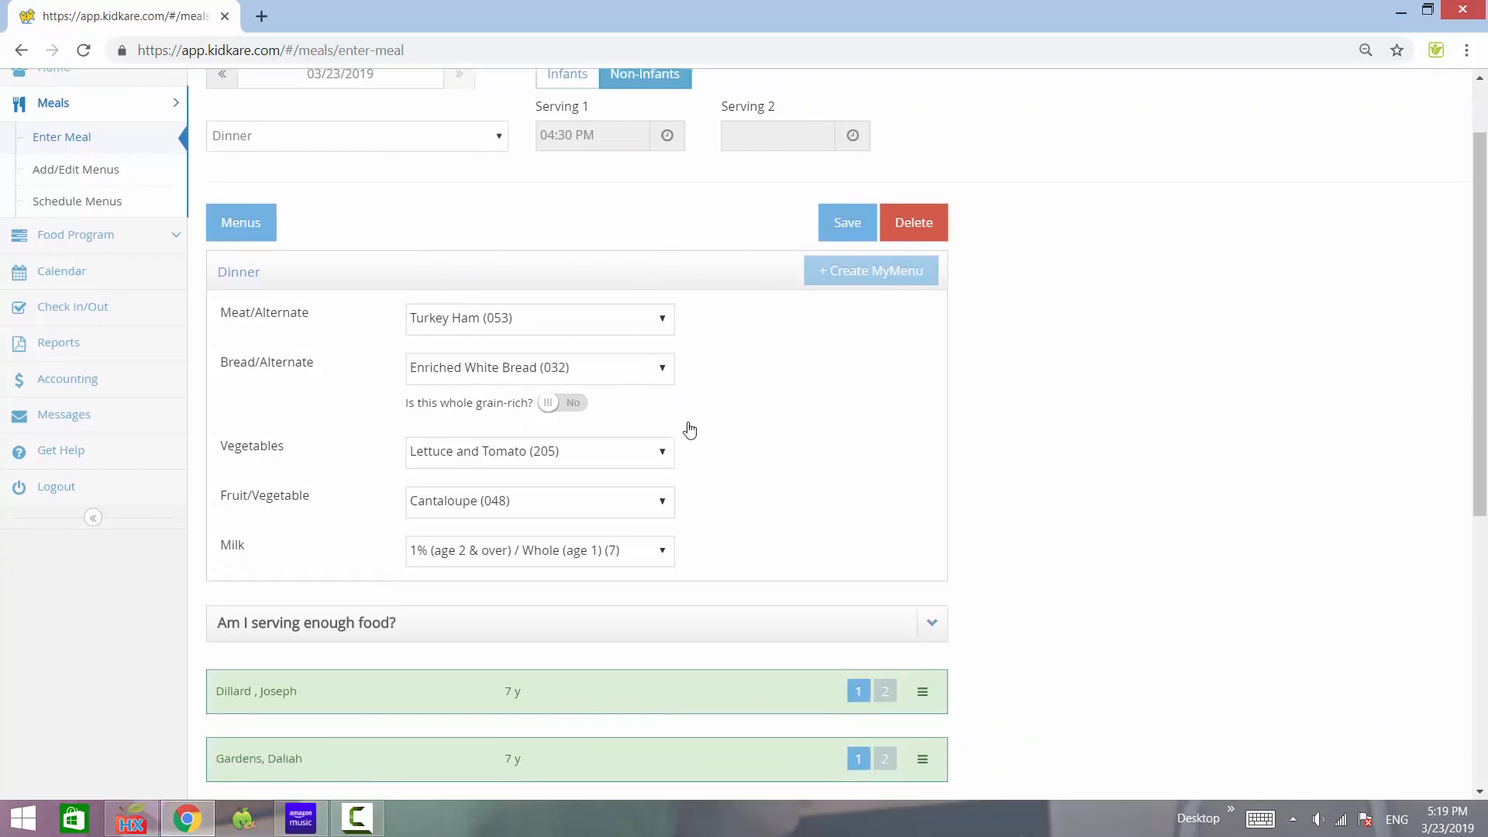
pyautogui.scroll(1, 721, 426)
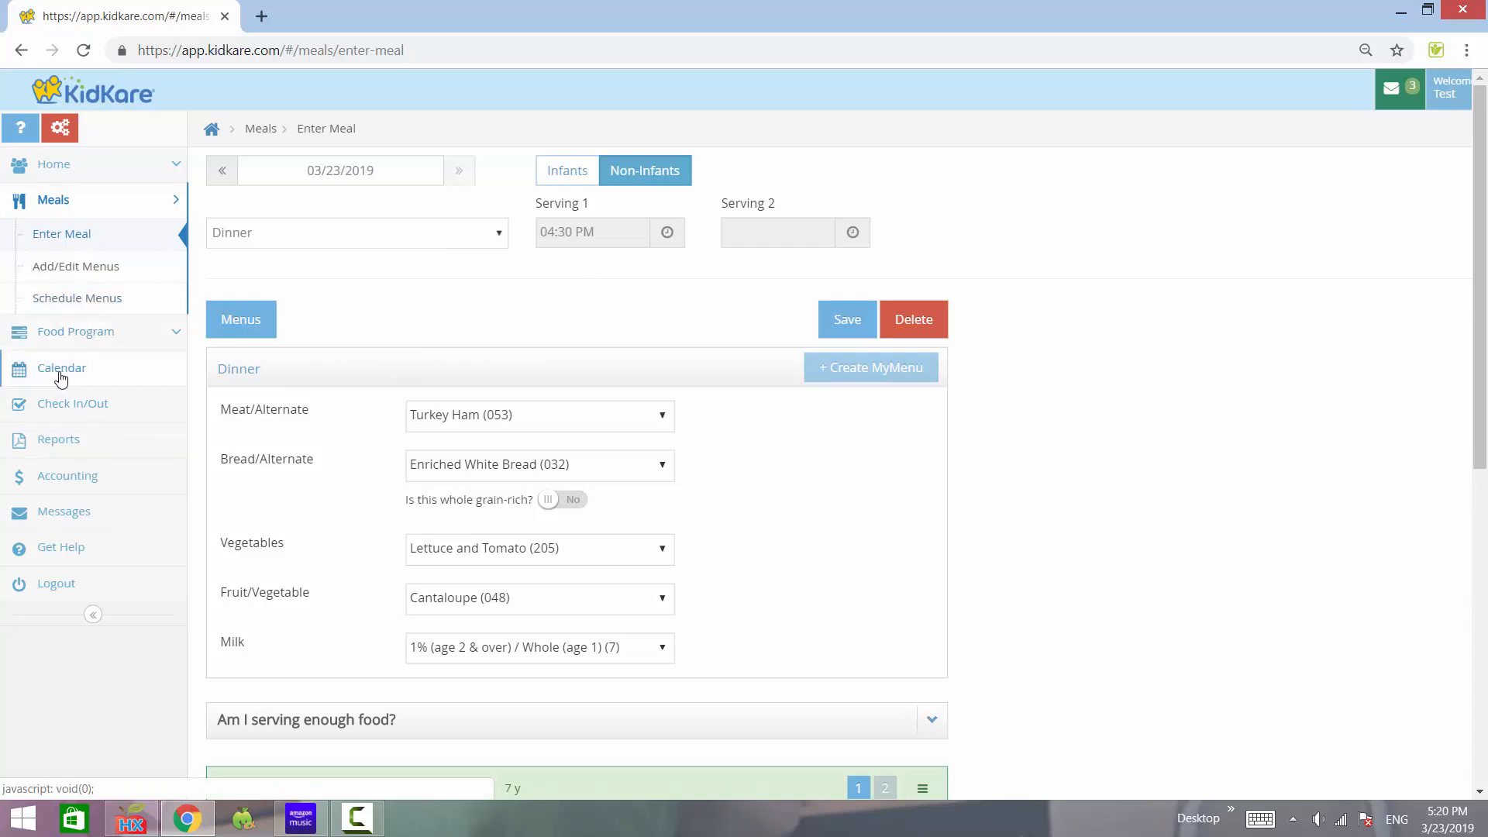
# - Show only Meals on the March 2019 calendar, Provider hidden, and zoom in on the 23rd's D marker
pyautogui.scroll(5, 60, 379)
pyautogui.hscroll(-2, 60, 380)
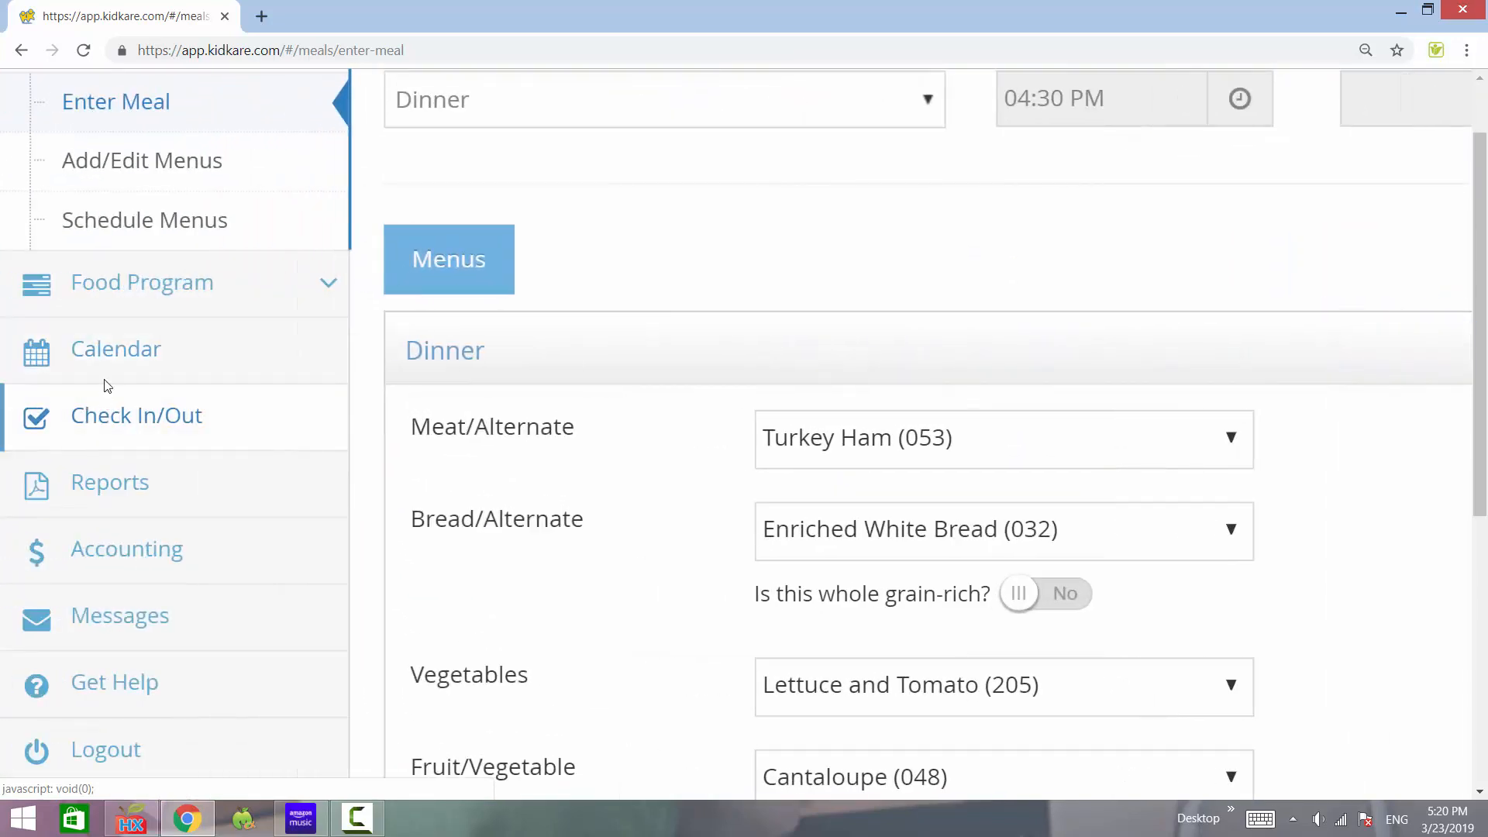
pyautogui.click(116, 349)
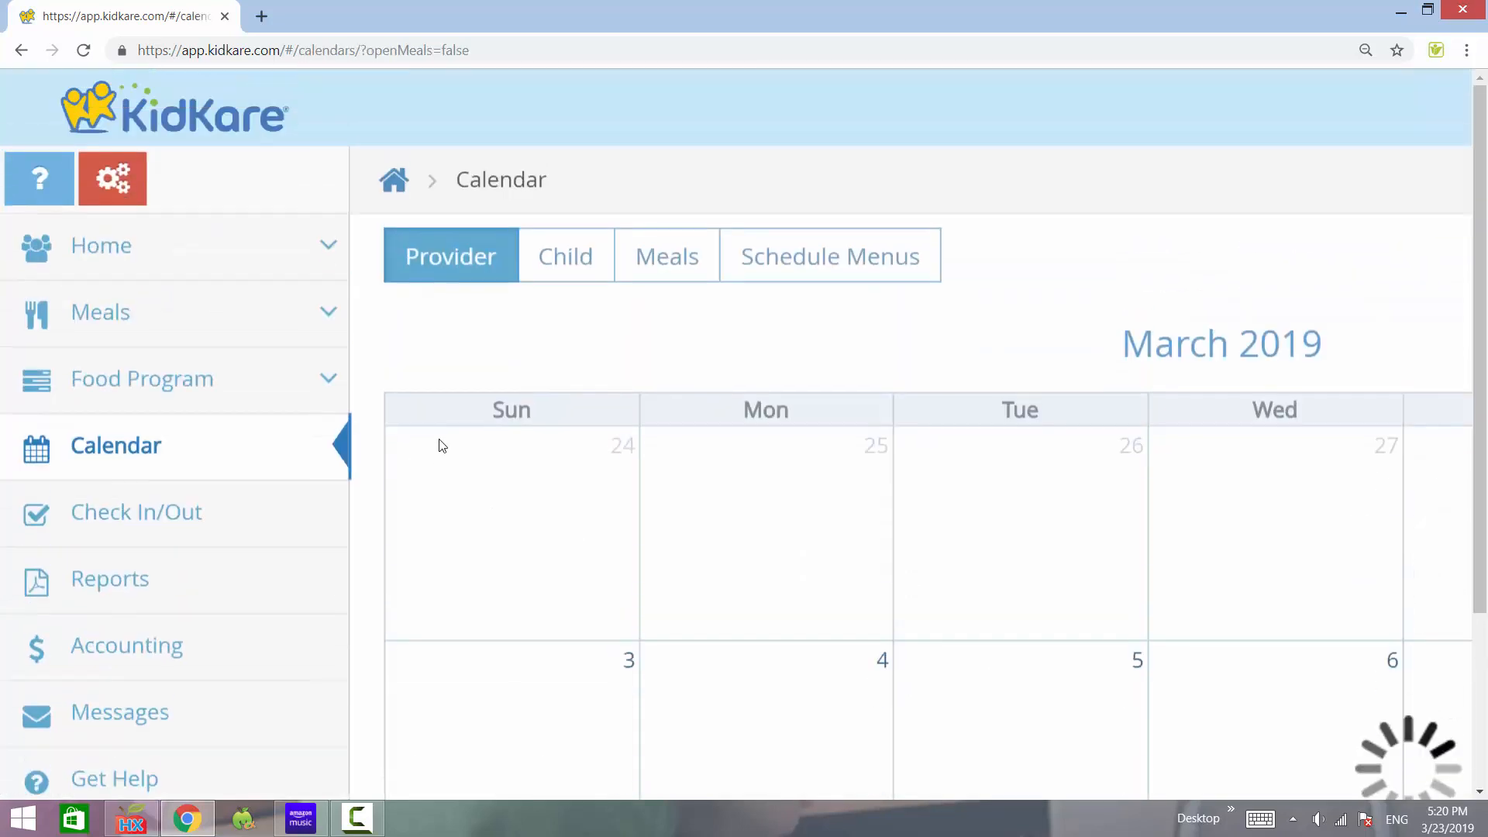
pyautogui.click(671, 267)
pyautogui.click(474, 260)
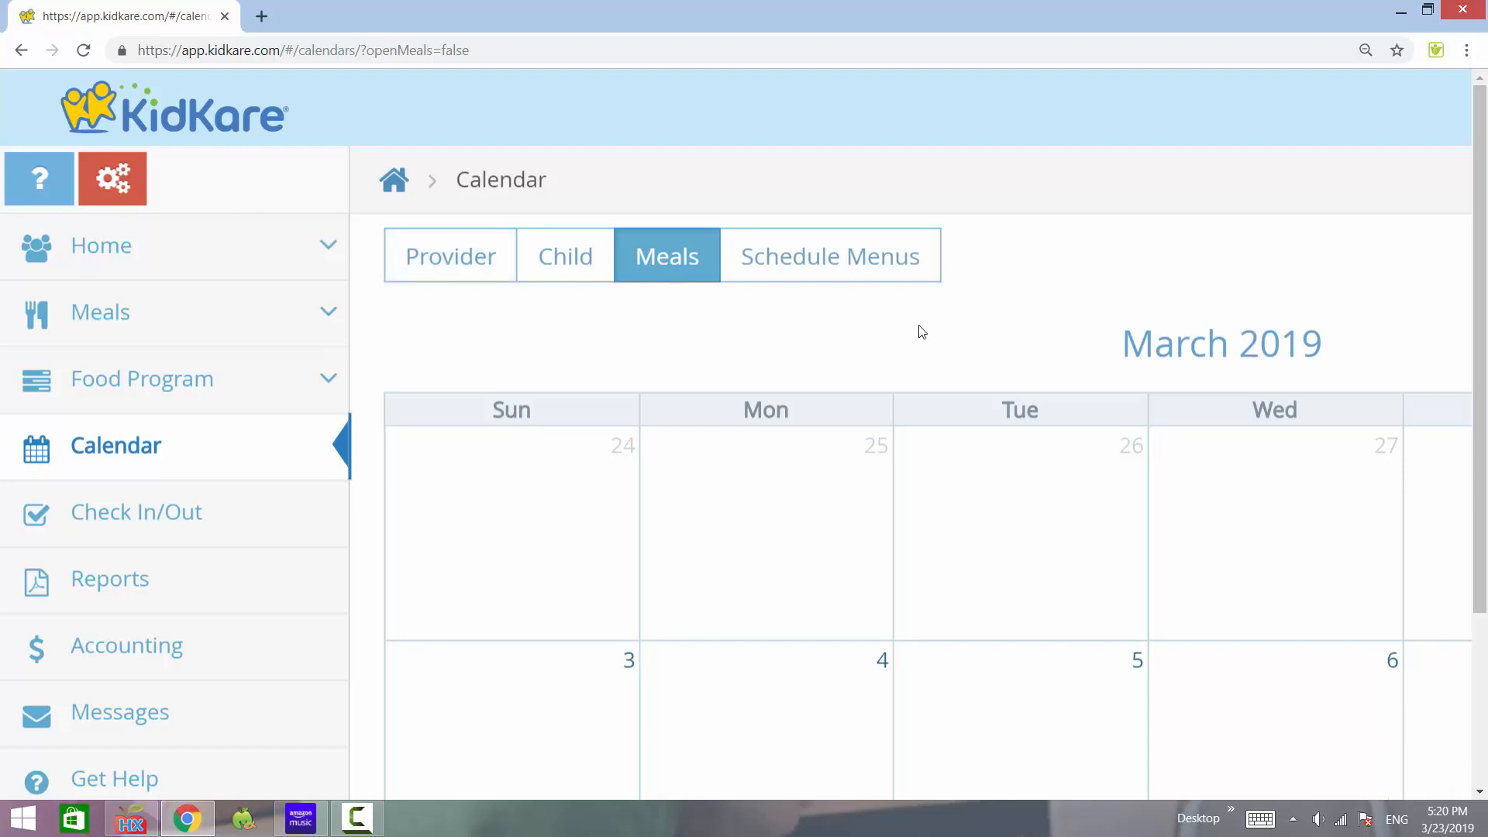
pyautogui.hotkey('ctrl', '-')
pyautogui.hotkey('ctrl', '-')
pyautogui.hotkey('ctrl', '-')
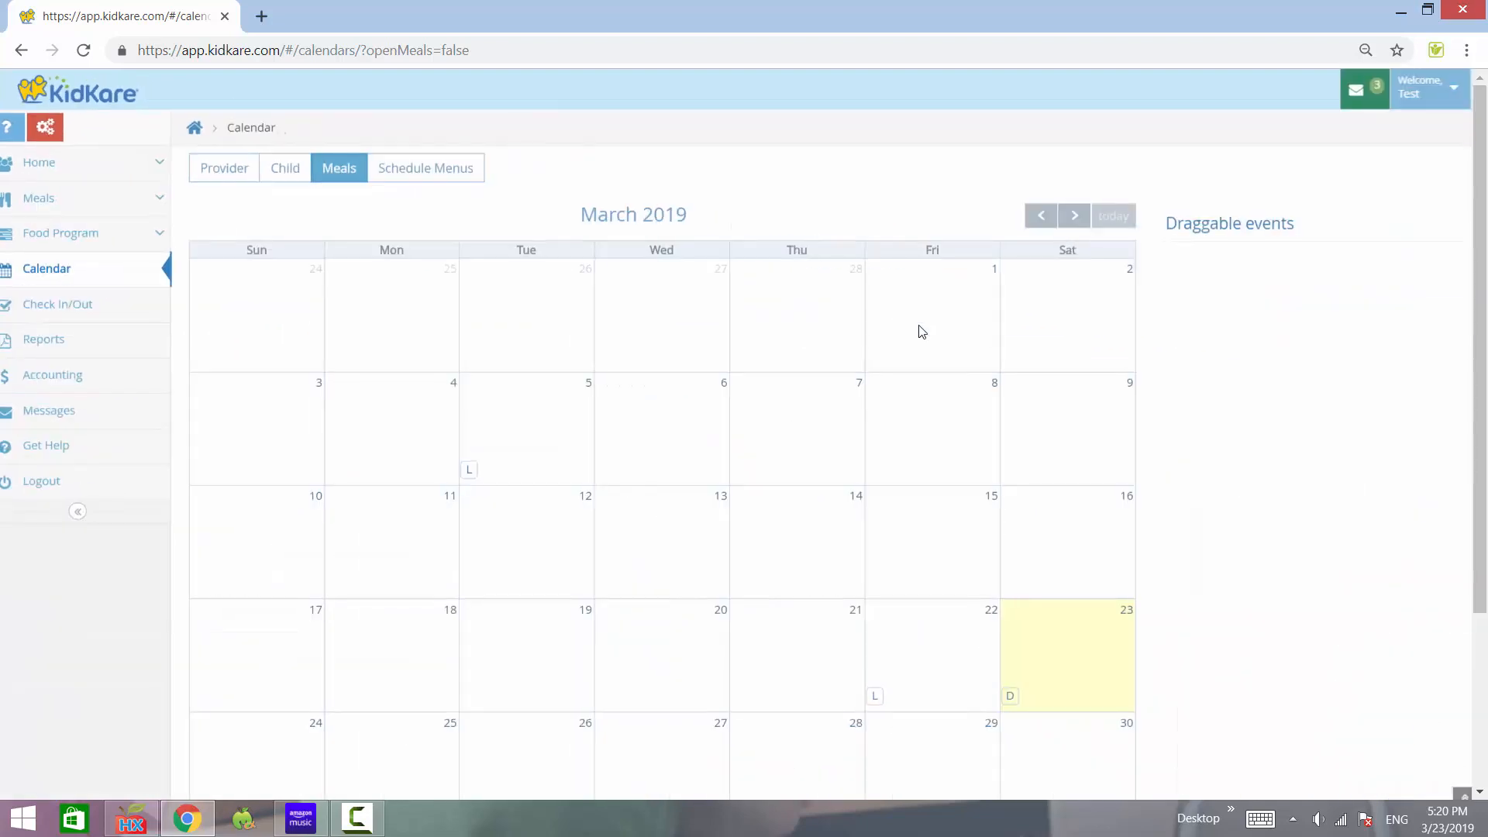
pyautogui.scroll(-2, 1201, 660)
pyautogui.scroll(-1, 1204, 661)
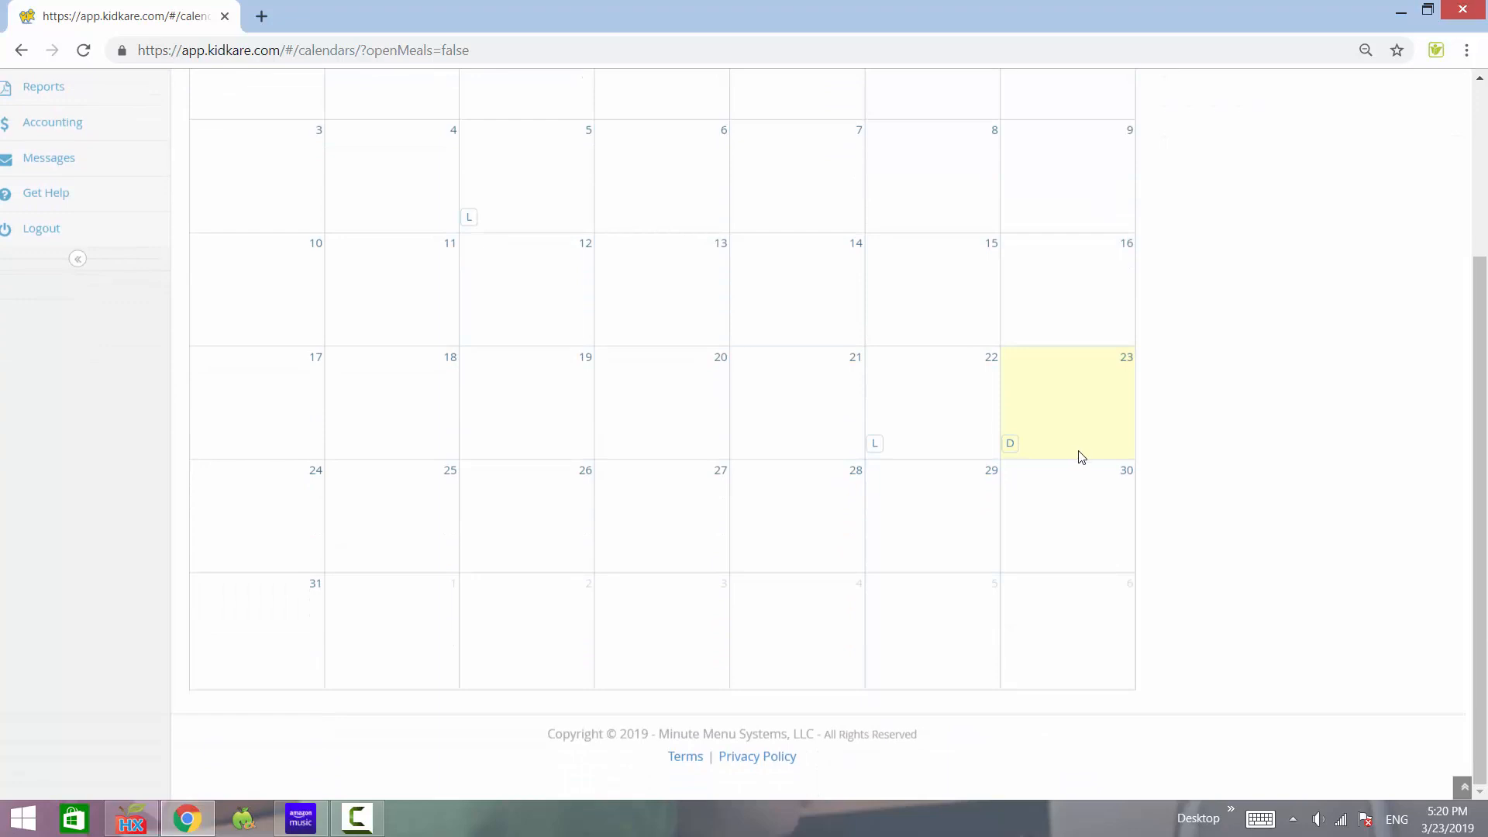
pyautogui.hotkey('ctrl', '+')
pyautogui.hotkey('ctrl', '+')
pyautogui.hotkey('ctrl', '+')
pyautogui.hotkey('ctrl', '+')
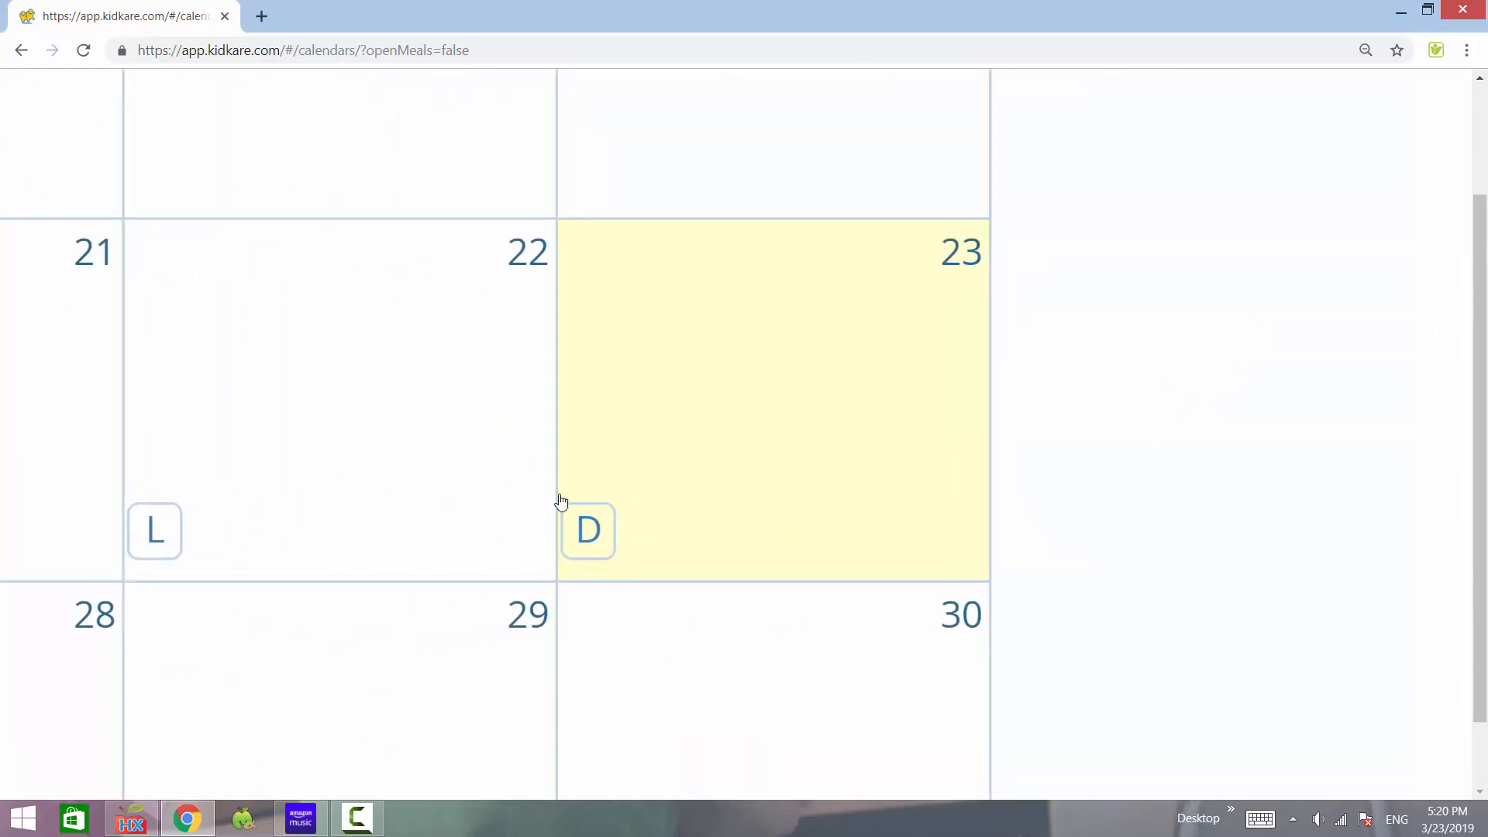
pyautogui.scroll(-1, 558, 503)
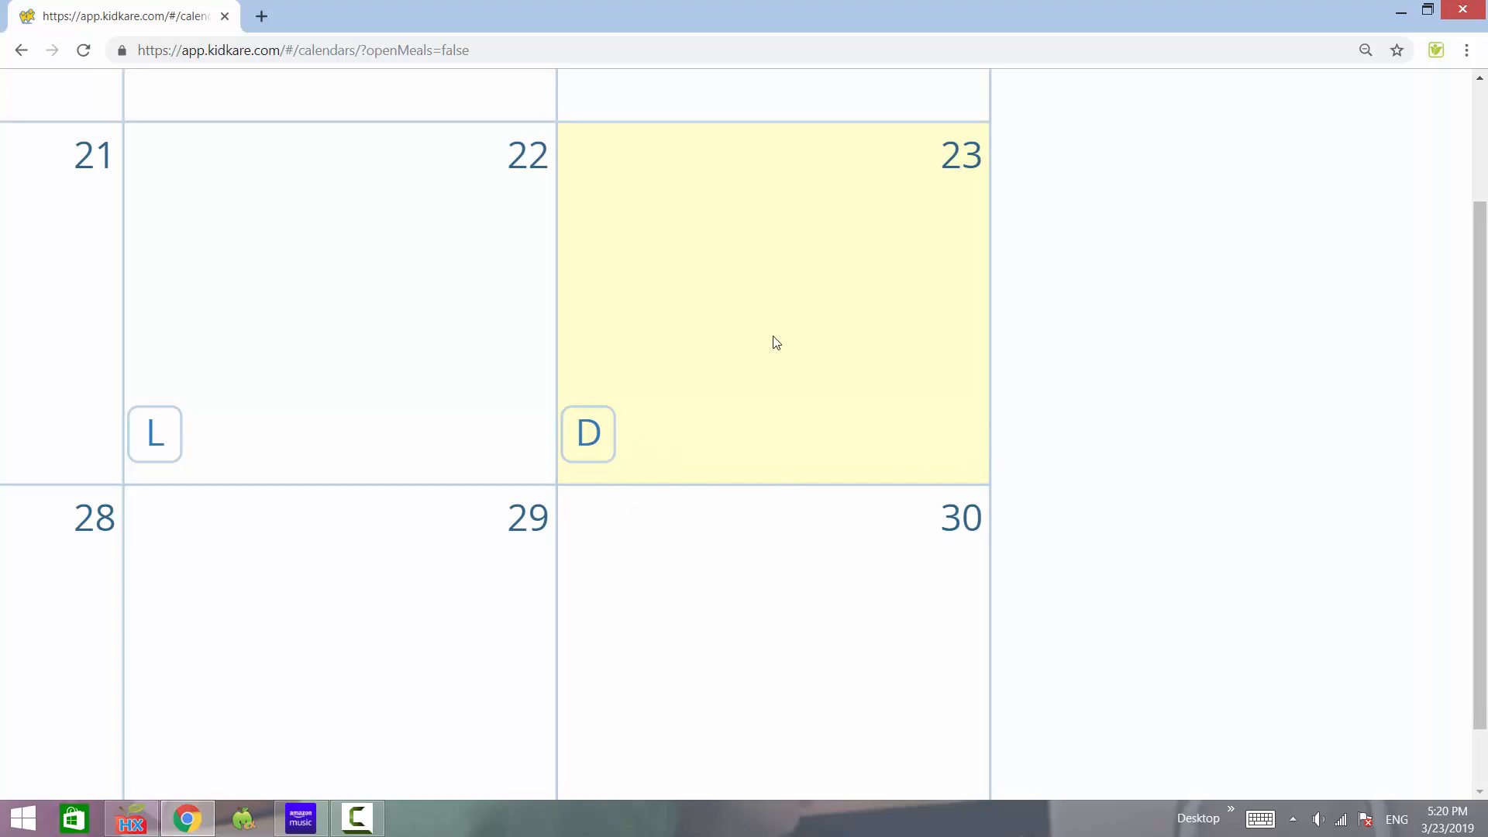
pyautogui.scroll(-4, 775, 341)
pyautogui.scroll(5, 775, 339)
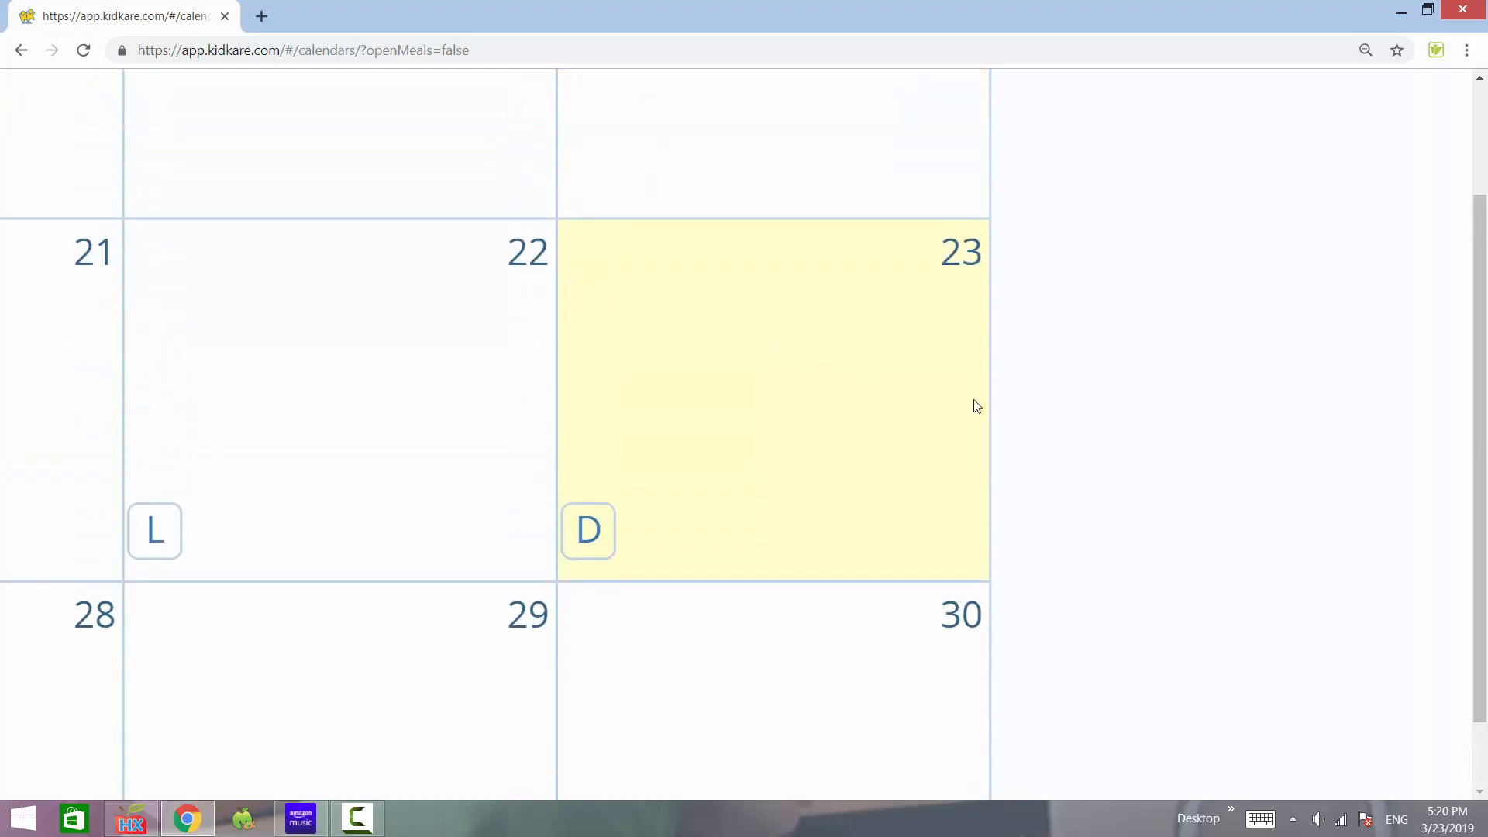